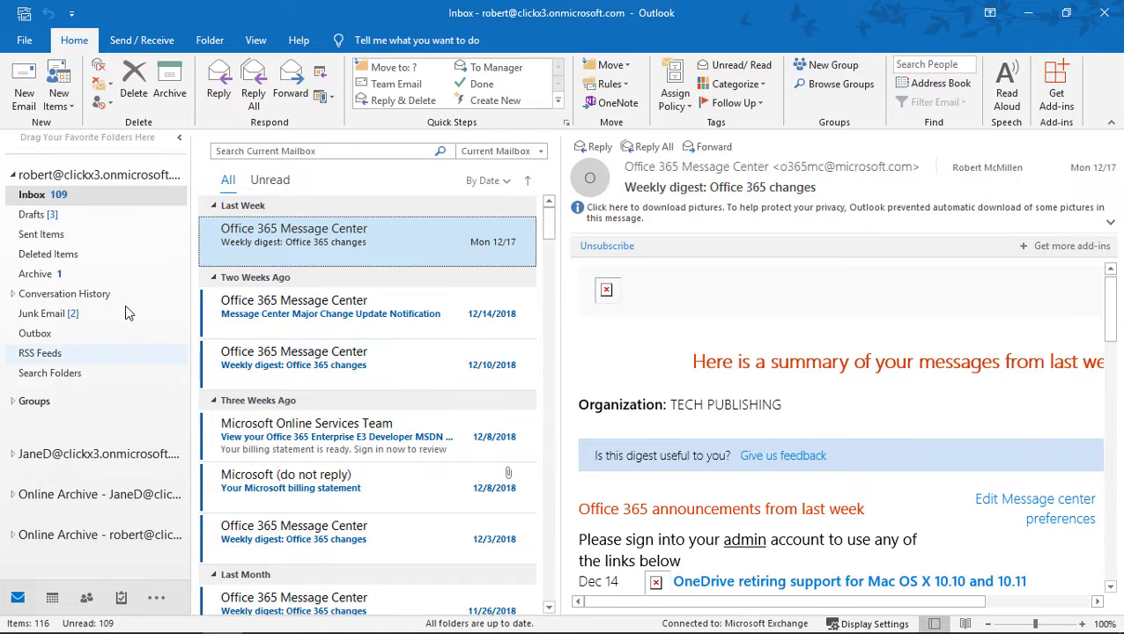
# Step: Open the e-mail signature editor from the mail options
pyautogui.click(25, 41)
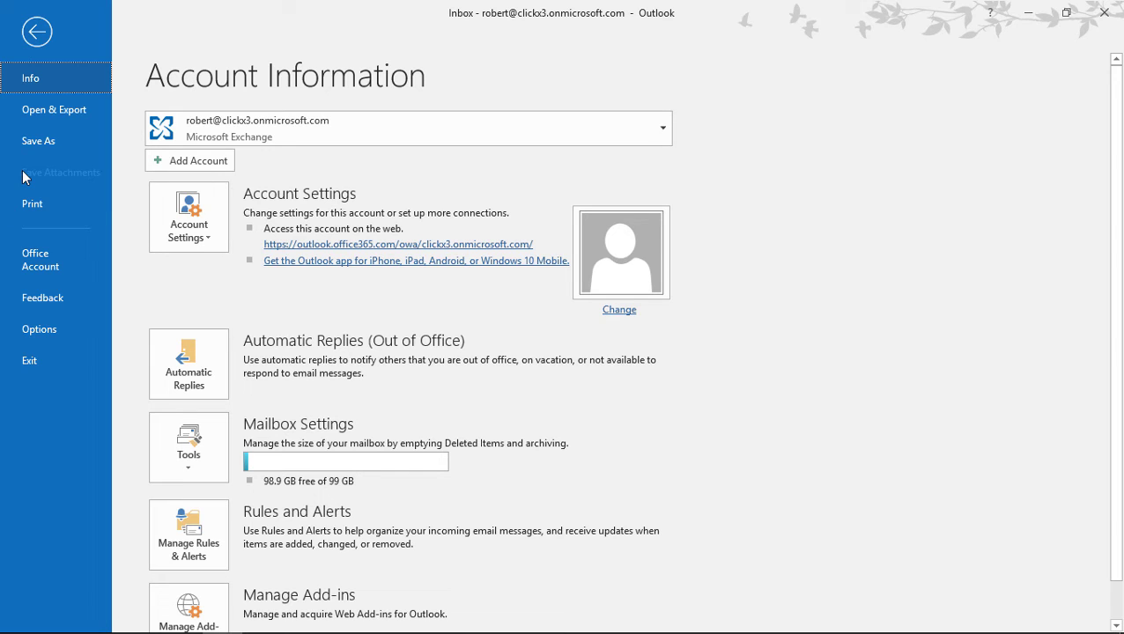
pyautogui.click(39, 328)
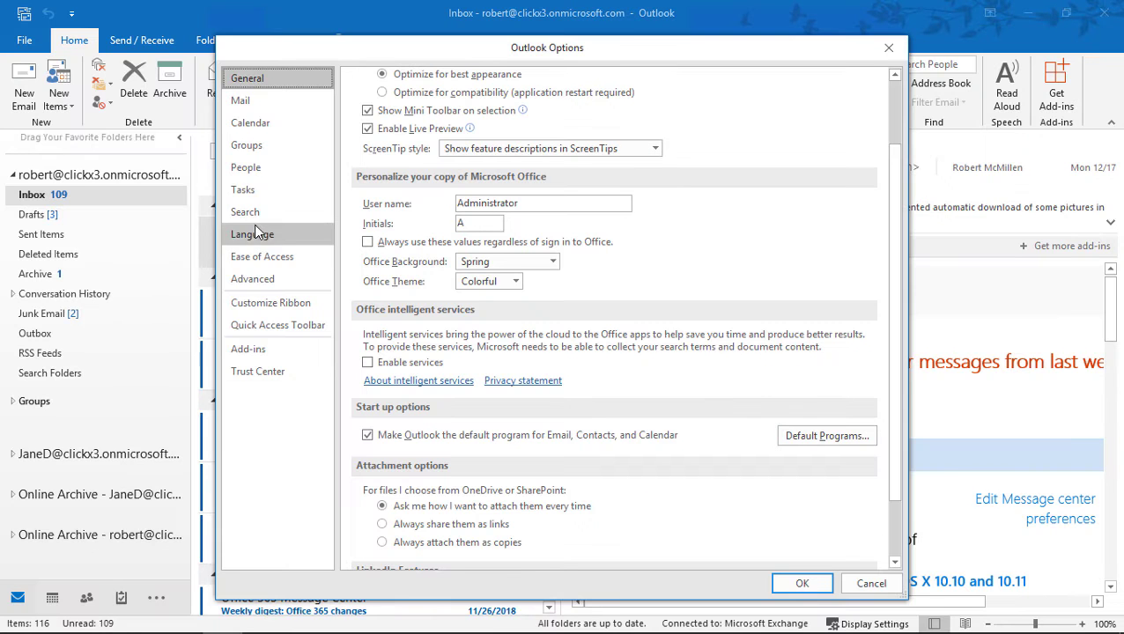
pyautogui.click(279, 107)
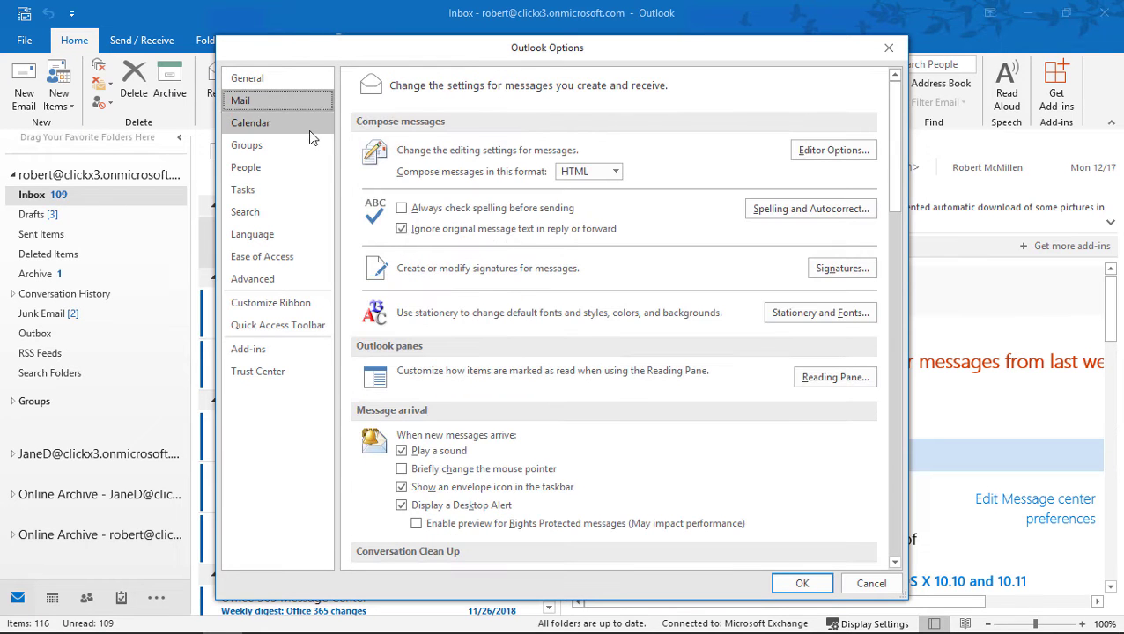
pyautogui.click(814, 271)
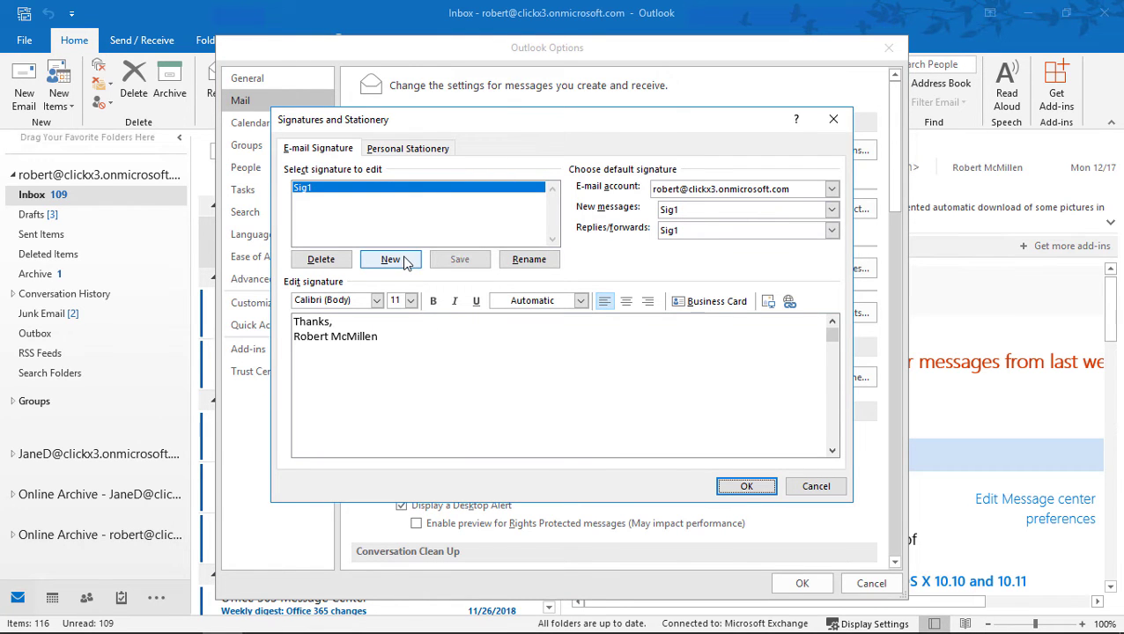
pyautogui.click(409, 340)
pyautogui.press('Return')
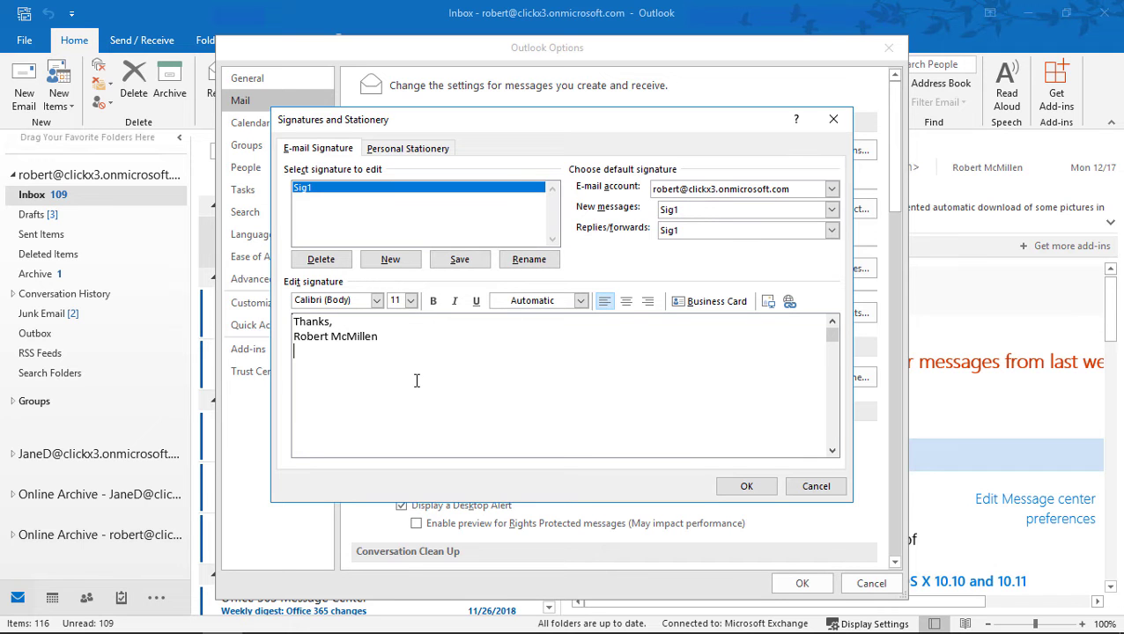
pyautogui.write('http://techpubli')
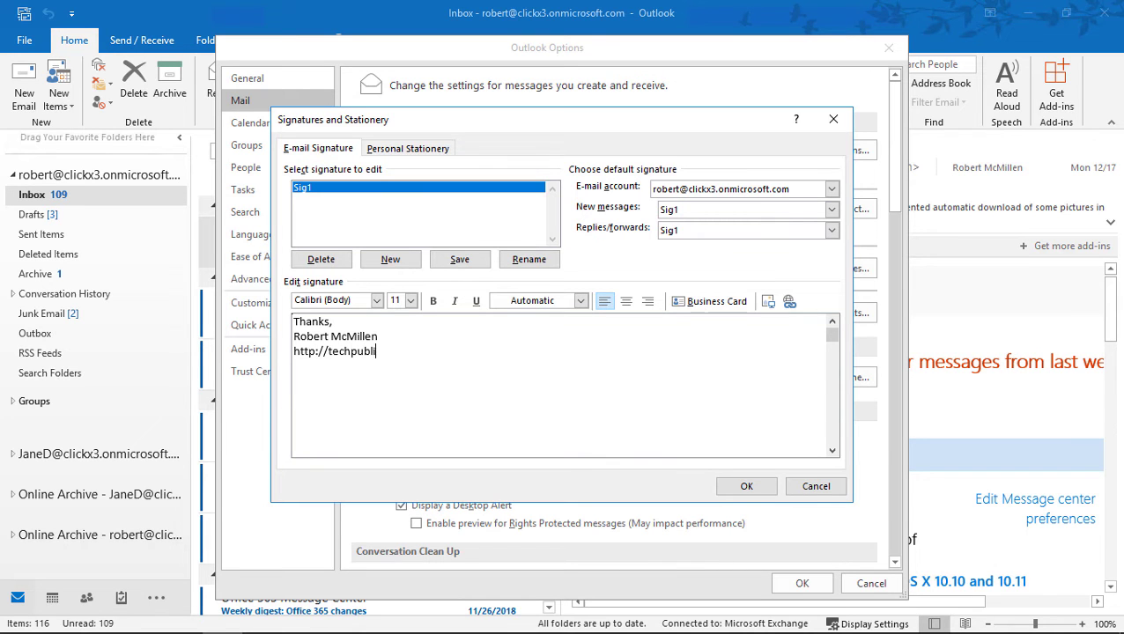
pyautogui.write('shing.com')
pyautogui.click(789, 303)
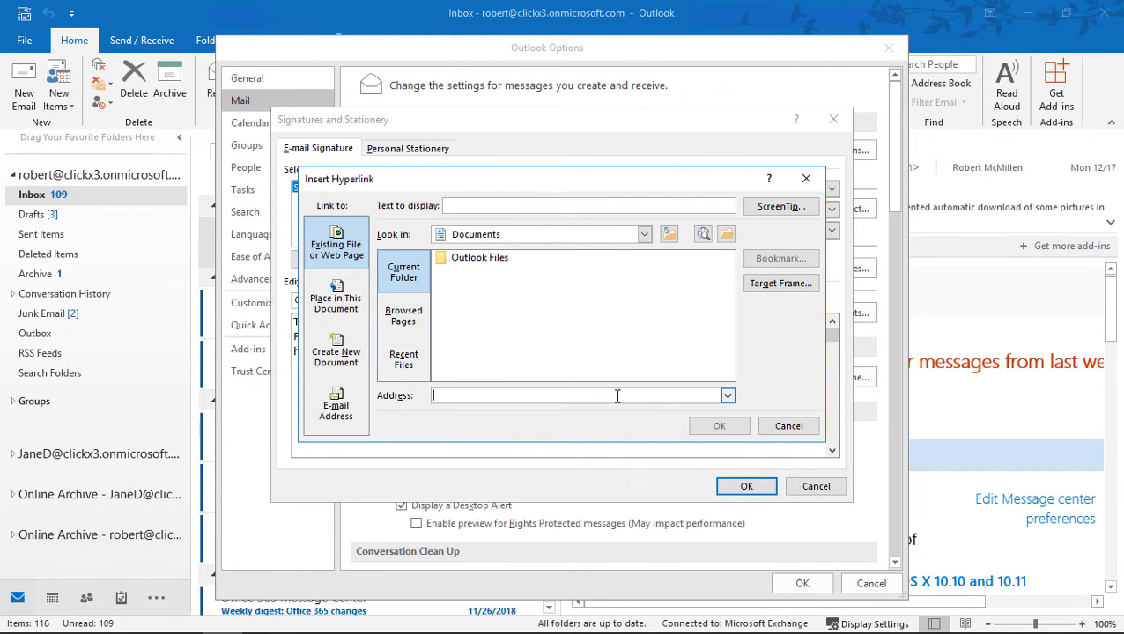
pyautogui.click(786, 426)
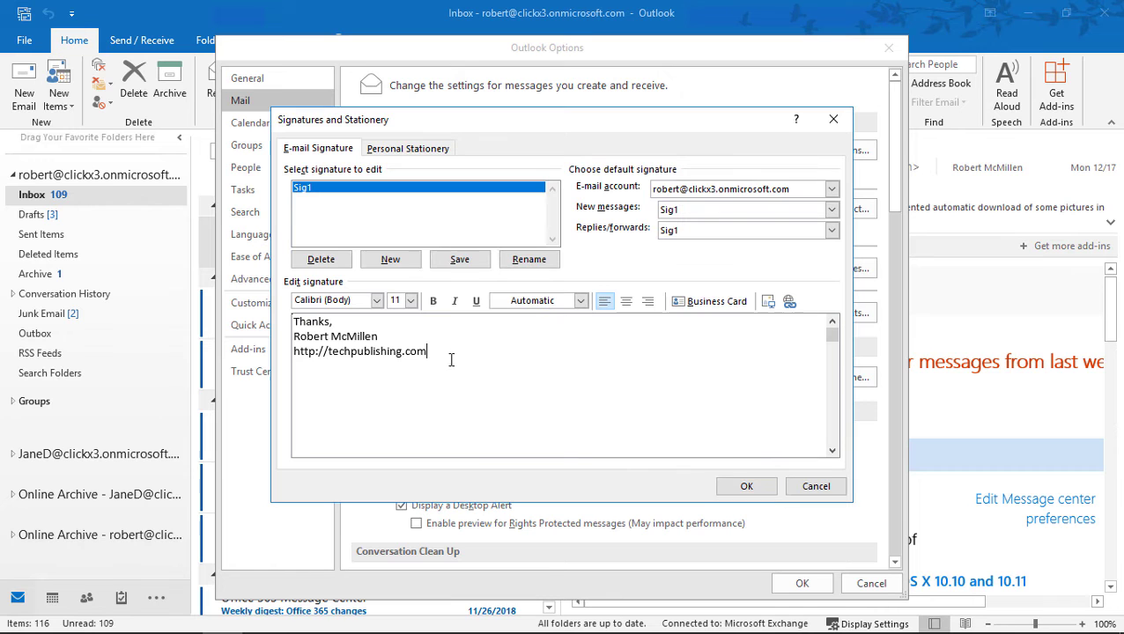
pyautogui.moveTo(314, 370); pyautogui.dragTo(258, 379)
pyautogui.hotkey('ctrl', 'c')
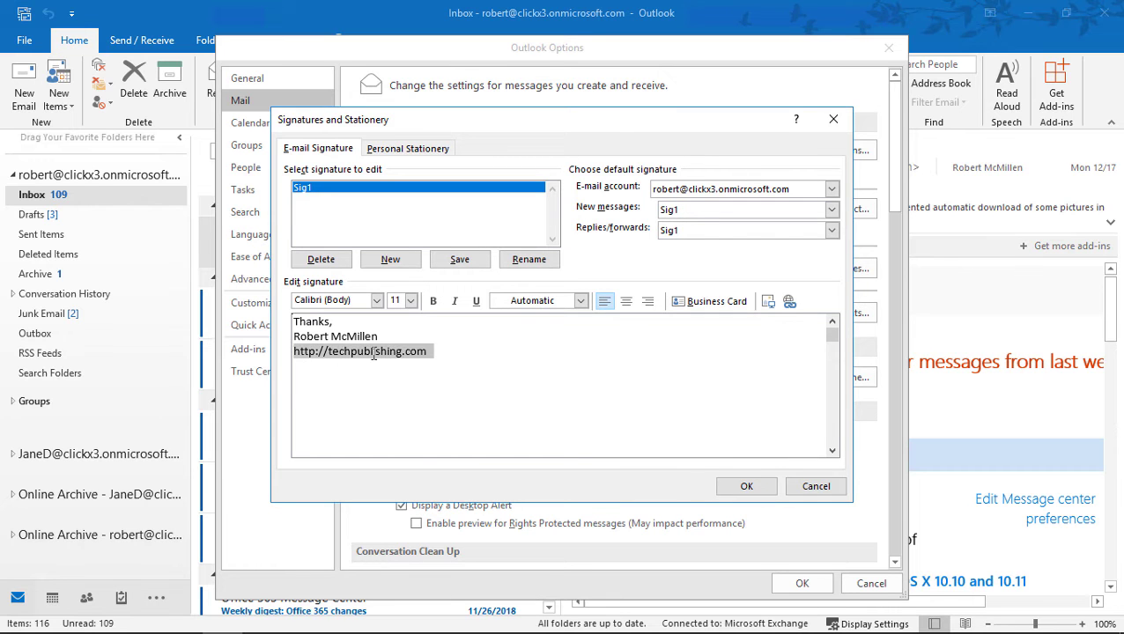
pyautogui.rightClick(373, 354)
pyautogui.press('Escape')
pyautogui.click(789, 301)
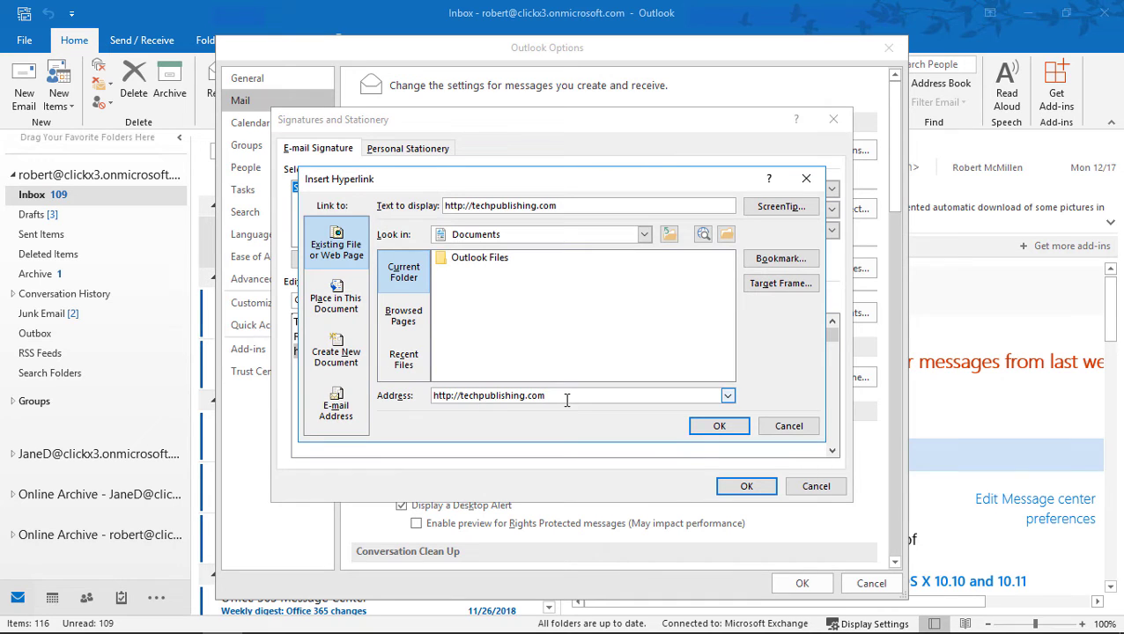
pyautogui.click(717, 427)
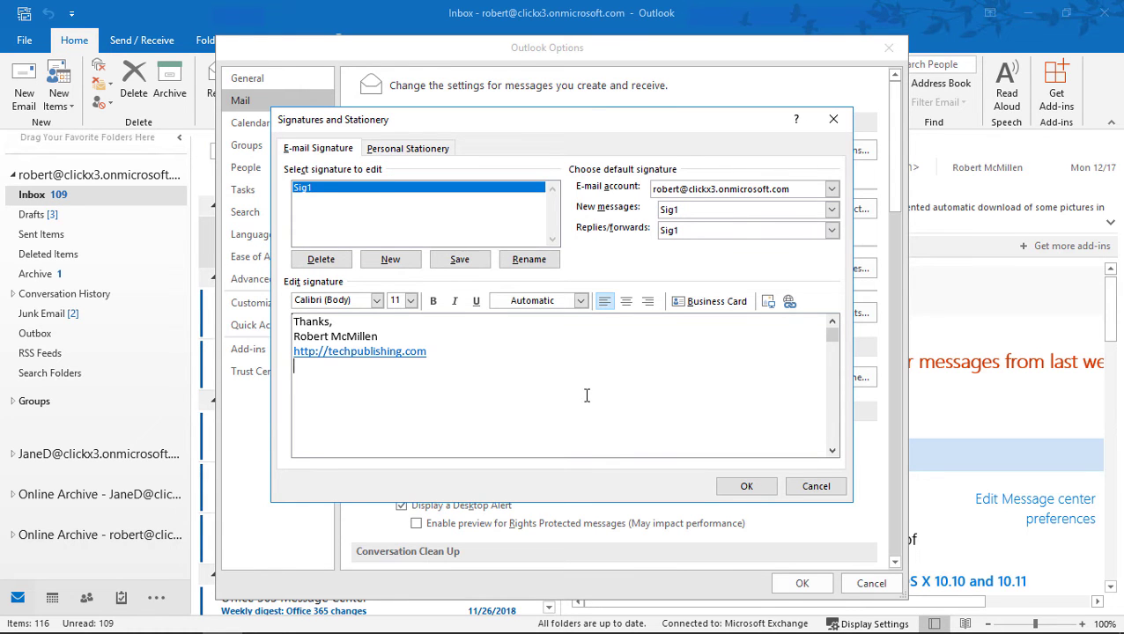
pyautogui.write('Visit Our Website')
pyautogui.moveTo(388, 370); pyautogui.dragTo(271, 367)
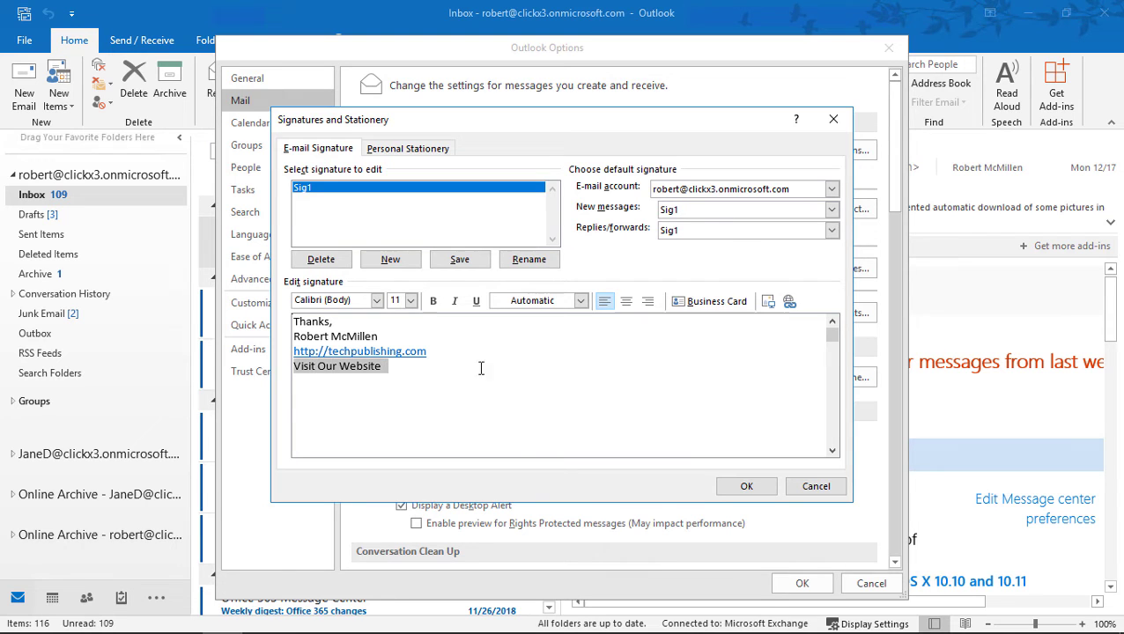
pyautogui.click(789, 302)
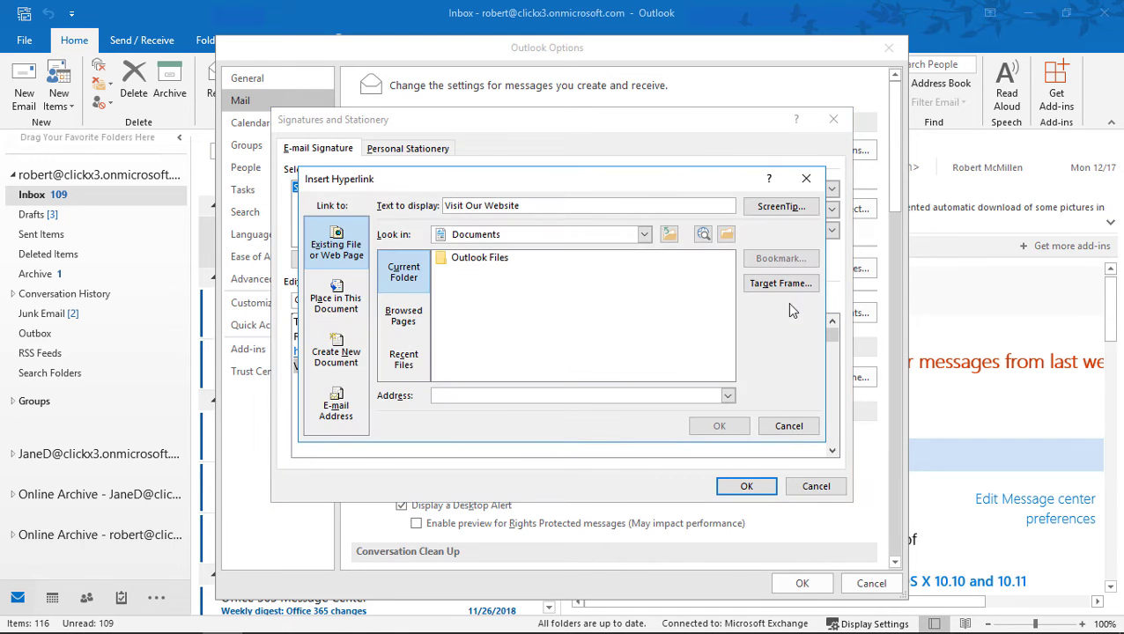
pyautogui.rightClick(502, 394)
pyautogui.click(534, 443)
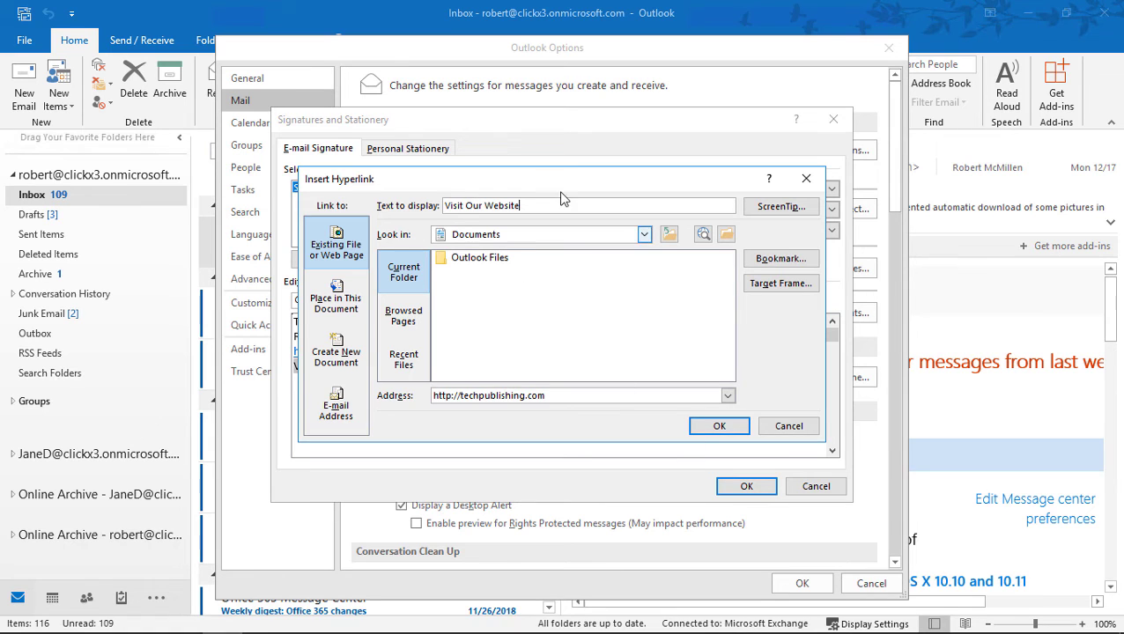
pyautogui.click(542, 205)
pyautogui.click(719, 427)
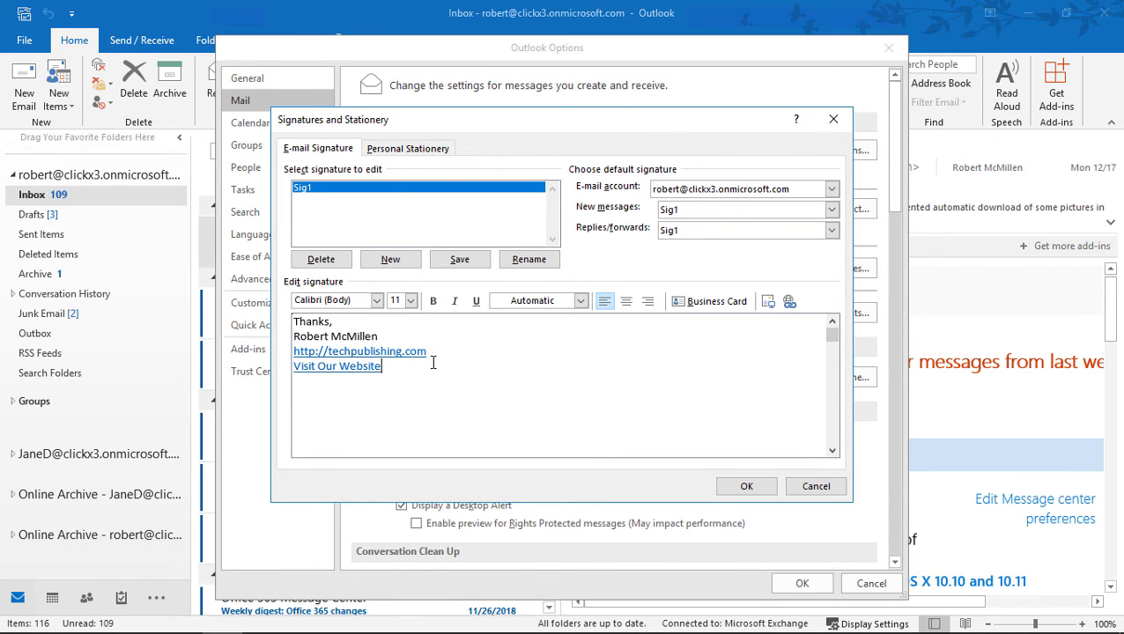
# Step: Delete the plain URL line from the signature and start a new line below "Visit Our Website"
pyautogui.moveTo(431, 351); pyautogui.dragTo(221, 355)
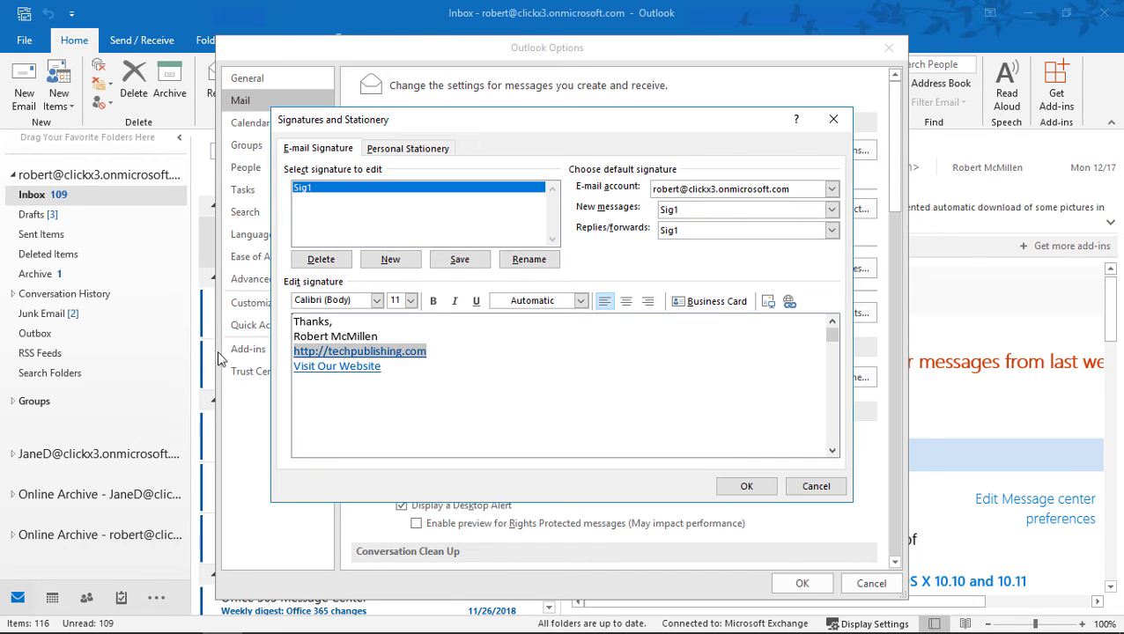
pyautogui.press('Delete')
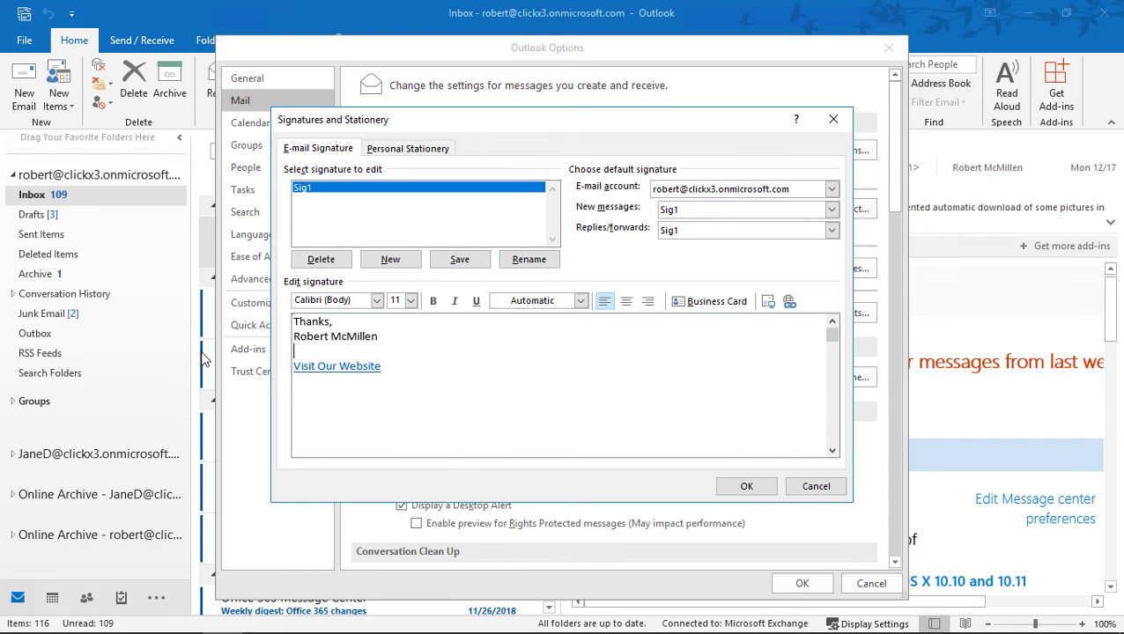
pyautogui.press('BackSpace')
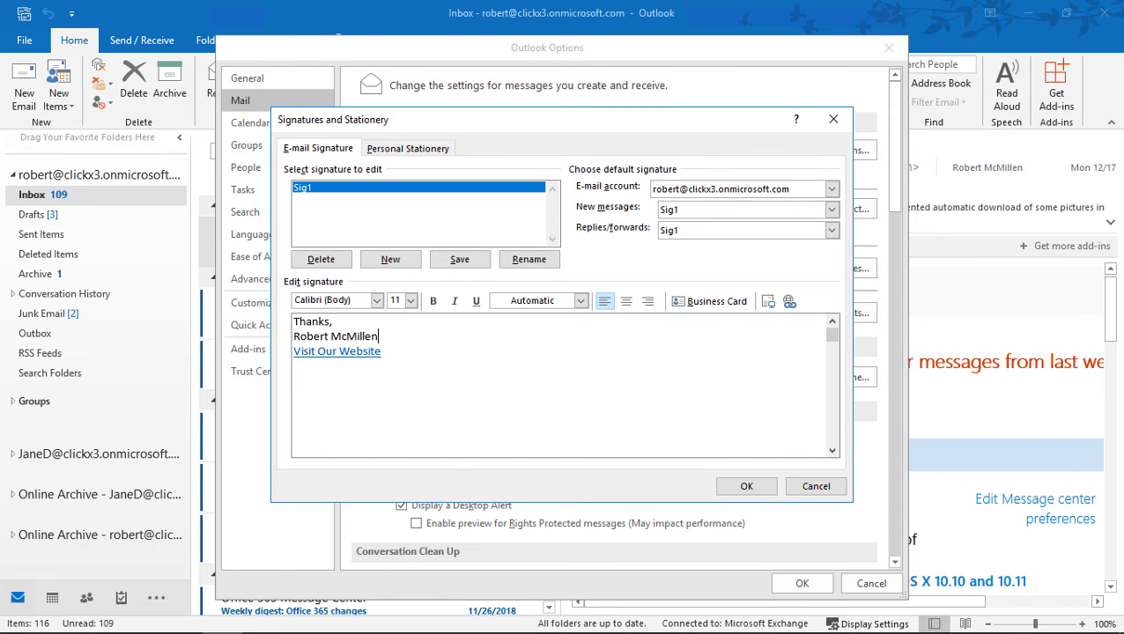
pyautogui.click(416, 360)
pyautogui.press('Return')
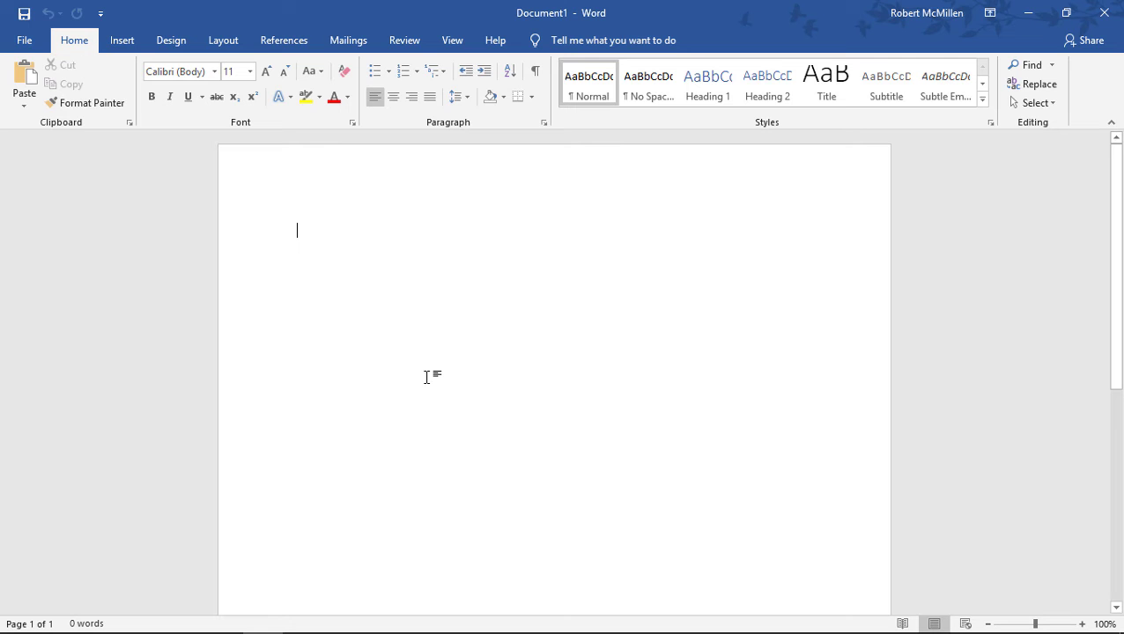
# Step: In a blank Word document, search online pictures for "computer" and insert a photo of a desktop computer
pyautogui.click(125, 42)
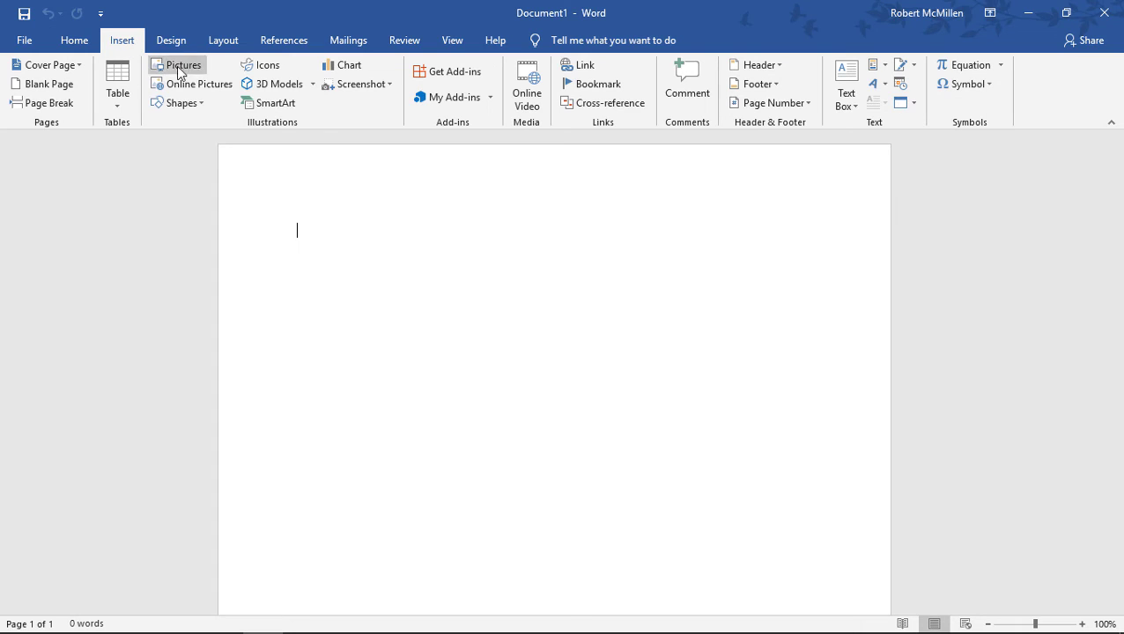
pyautogui.click(195, 88)
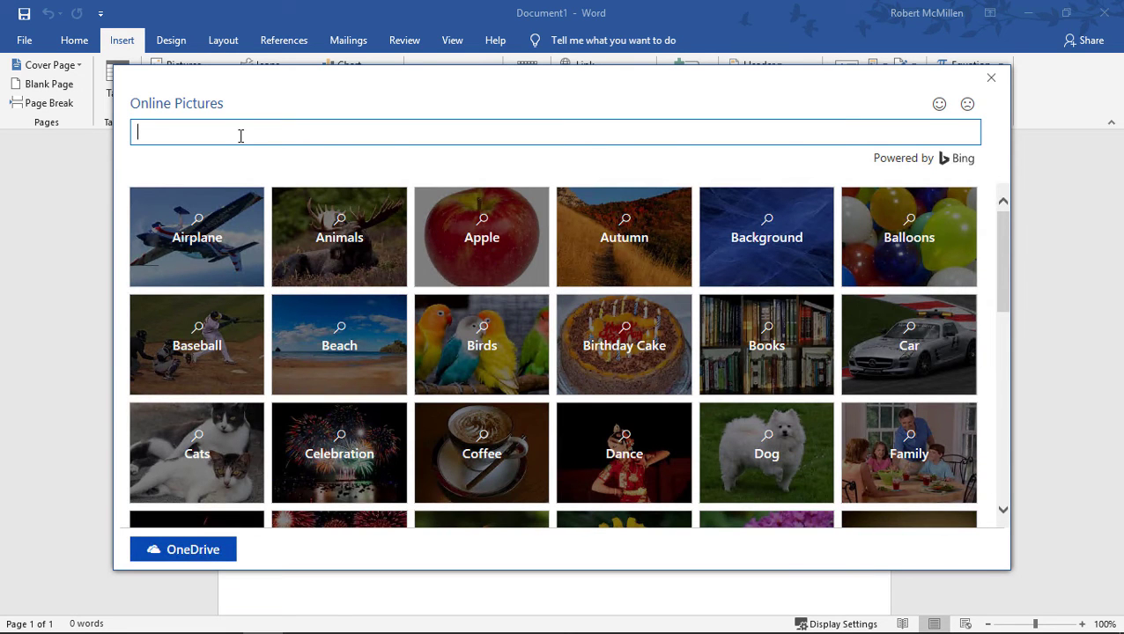
pyautogui.write('computer')
pyautogui.press('Return')
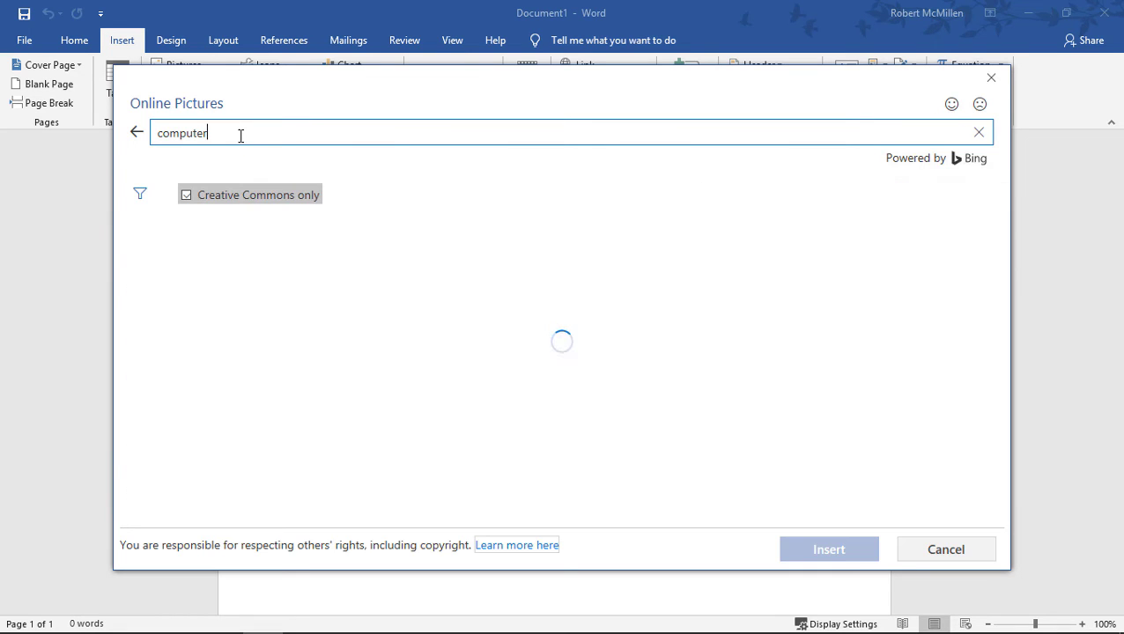
pyautogui.click(195, 264)
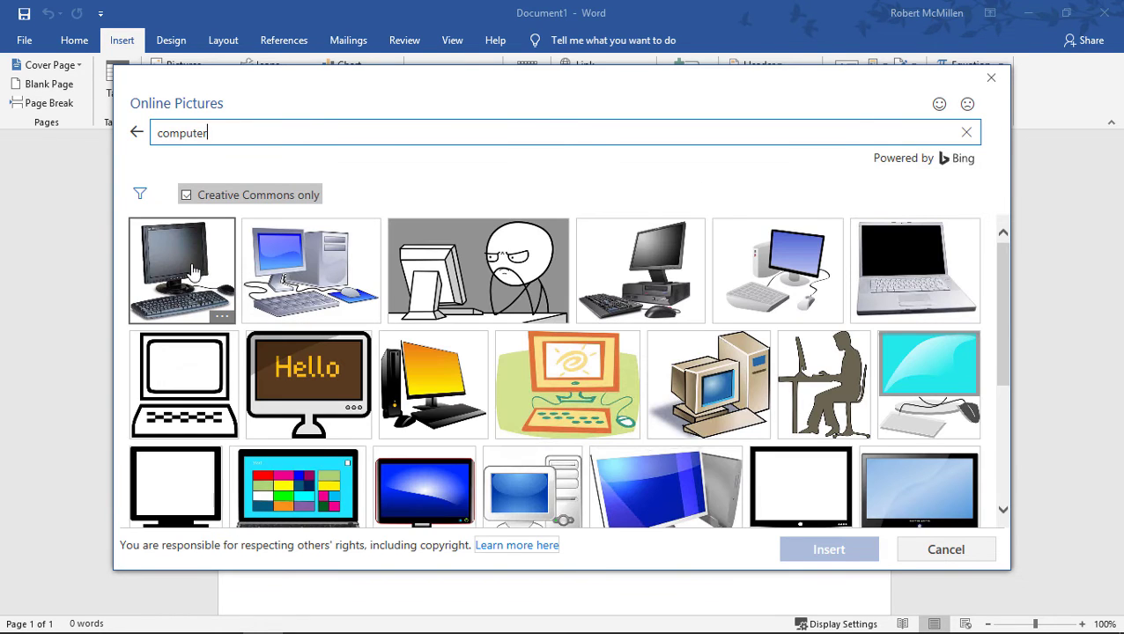
pyautogui.doubleClick(190, 262)
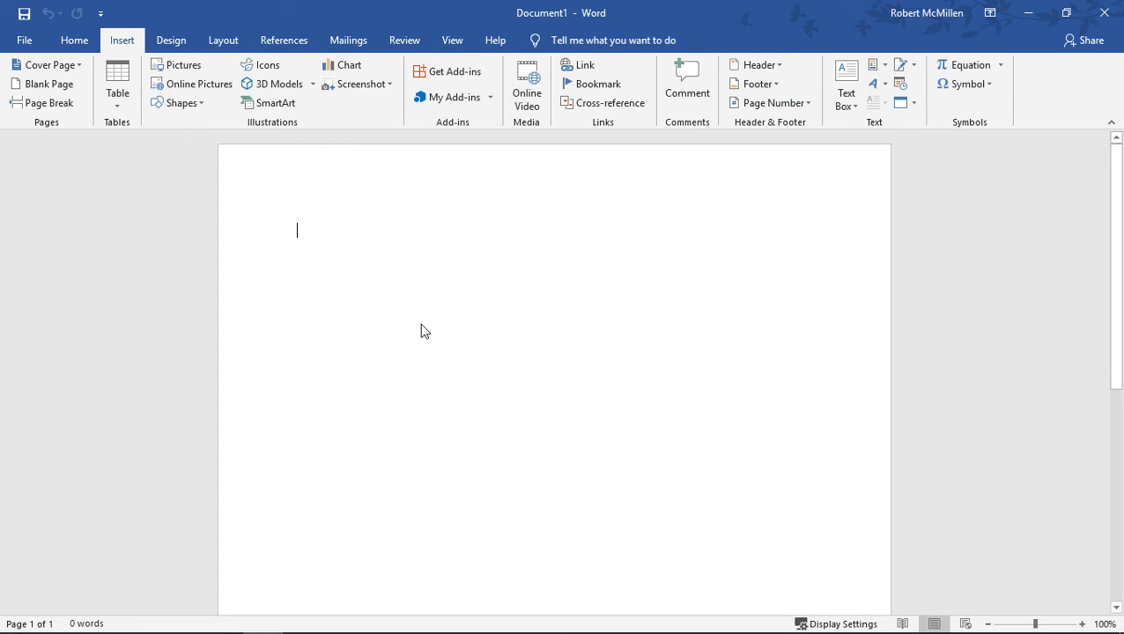
# Step: Delete the attribution text below the inserted computer picture
pyautogui.click(371, 361)
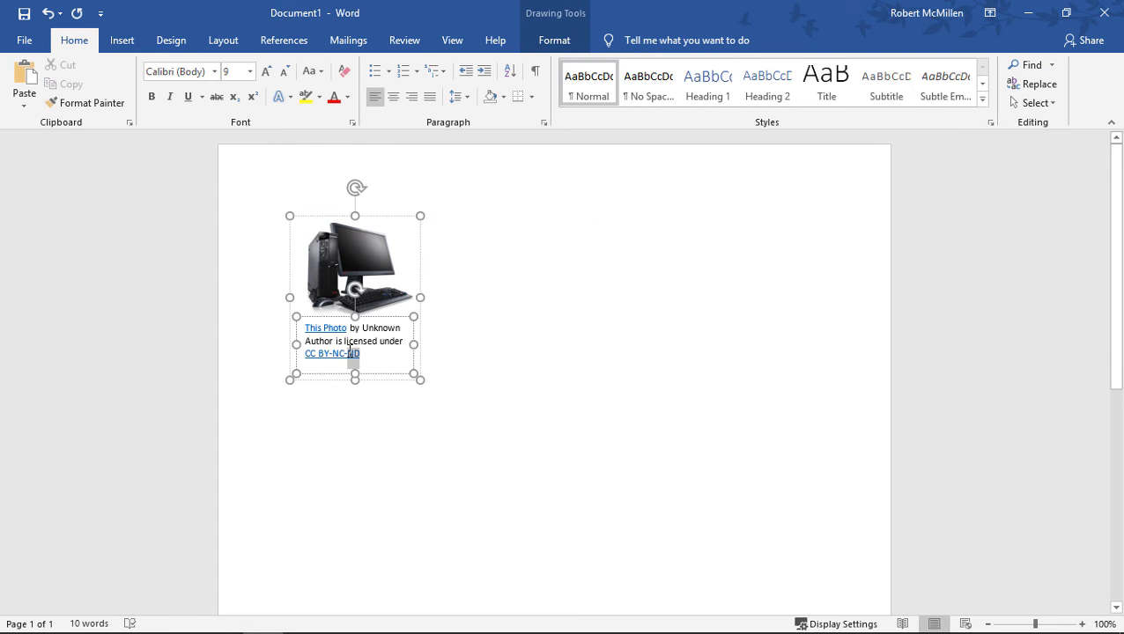
pyautogui.moveTo(351, 352); pyautogui.dragTo(300, 320)
pyautogui.press('Delete')
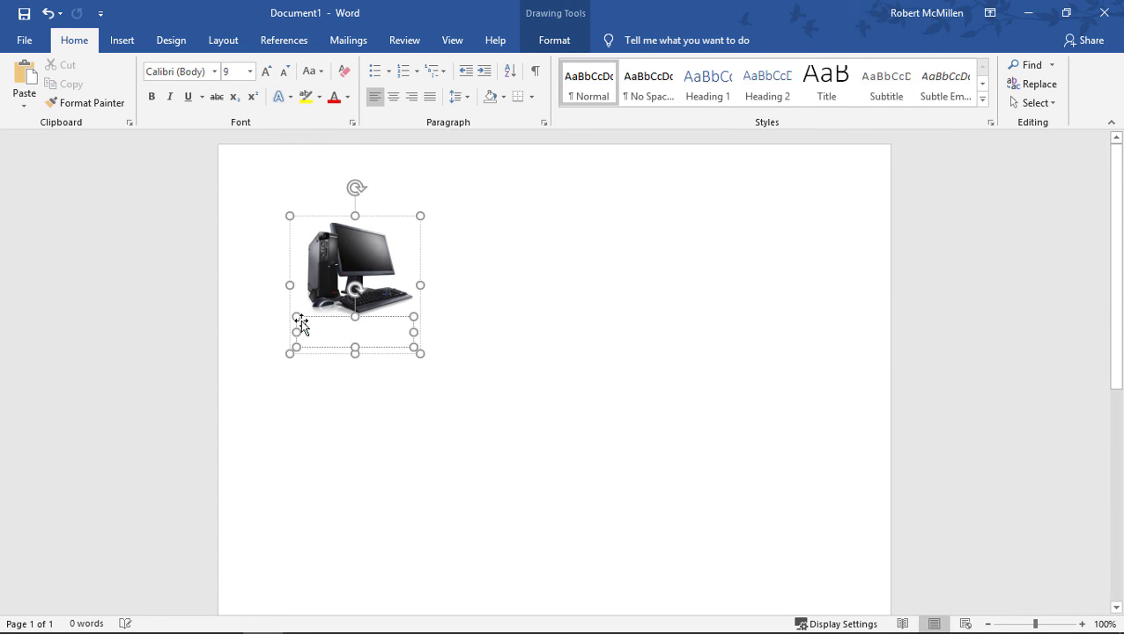
# Step: Copy the computer picture and paste it into the Outlook signature below "Visit Our Website", keeping source formatting
pyautogui.click(328, 264)
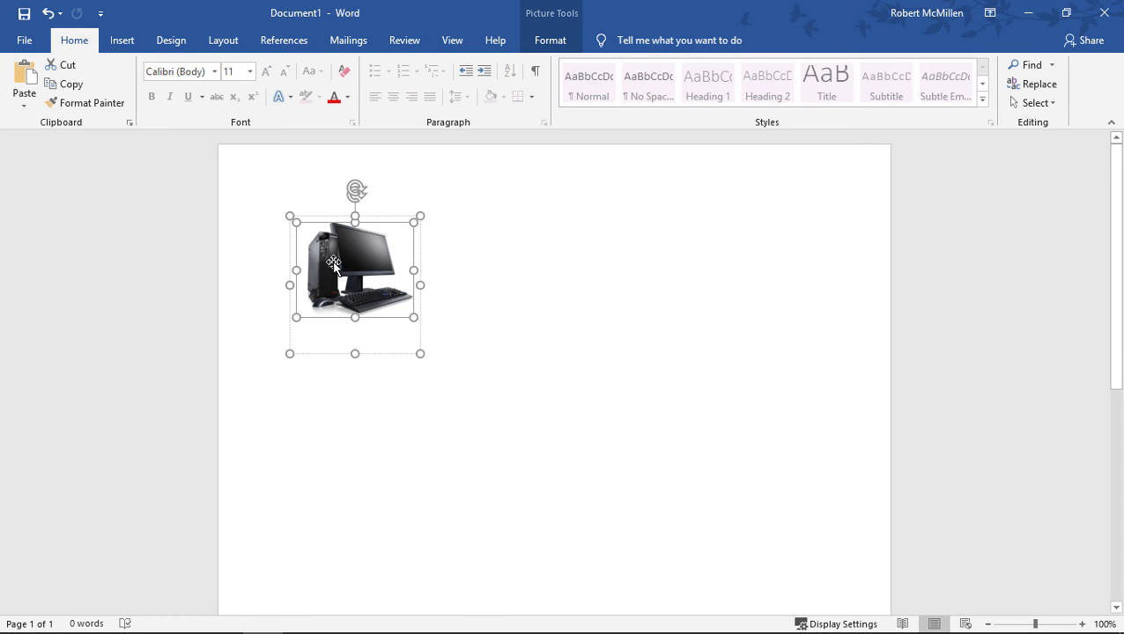
pyautogui.rightClick(334, 263)
pyautogui.click(372, 294)
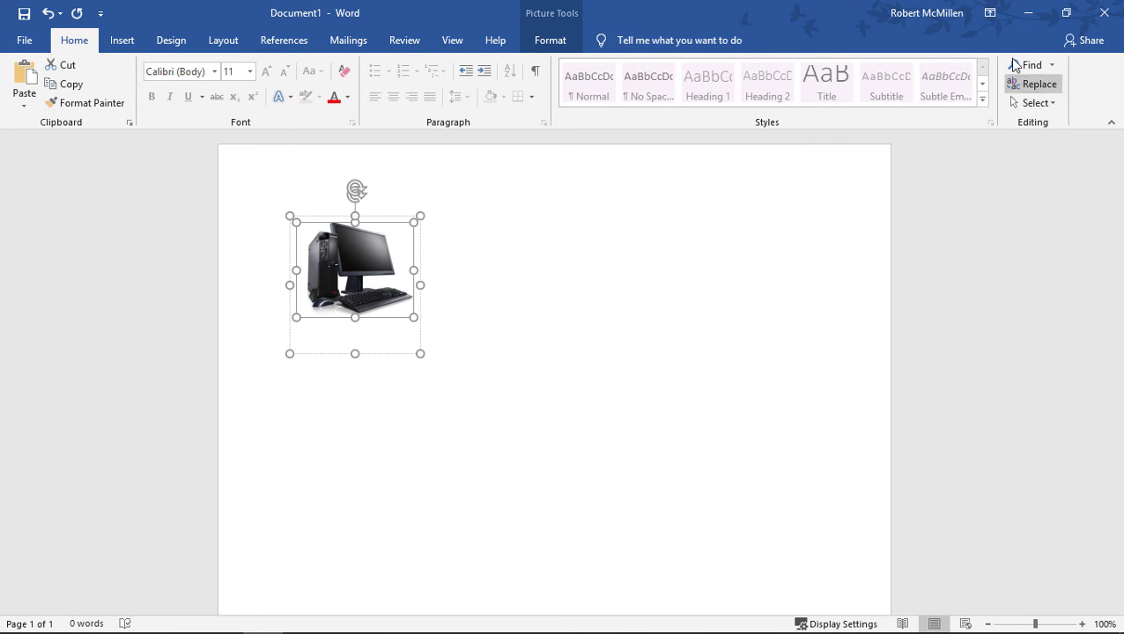
pyautogui.click(1028, 13)
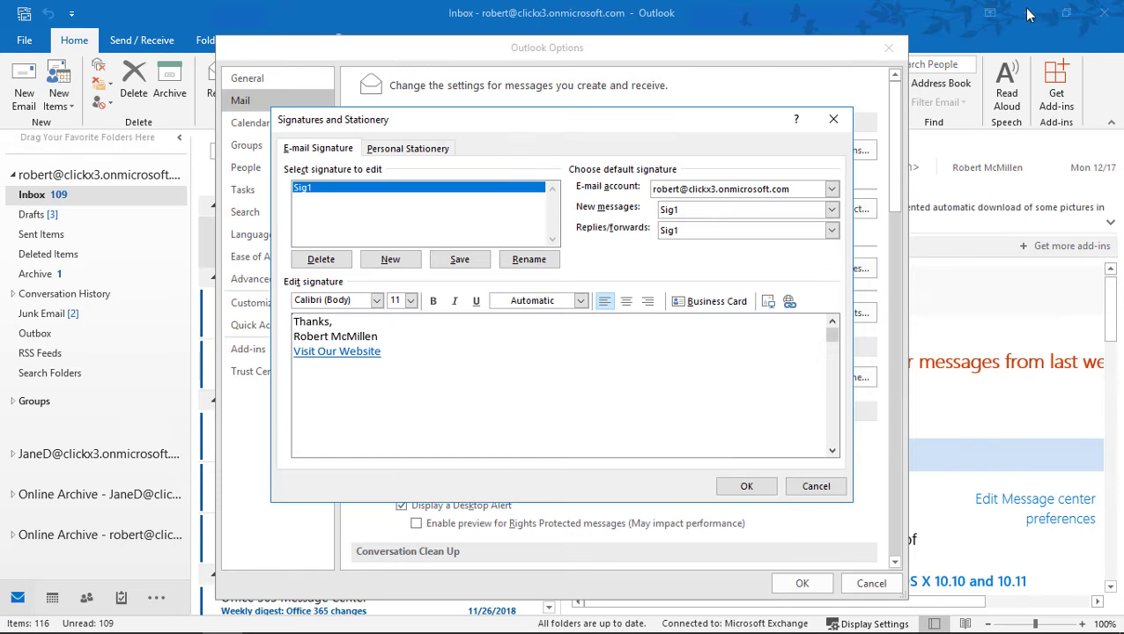
pyautogui.rightClick(335, 380)
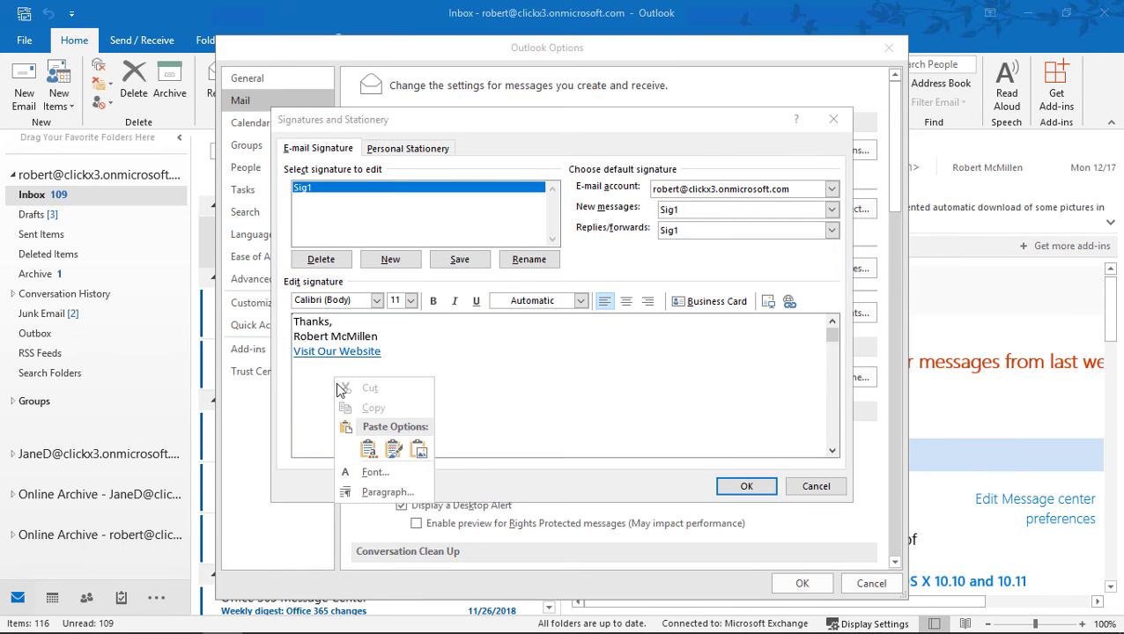
pyautogui.click(369, 449)
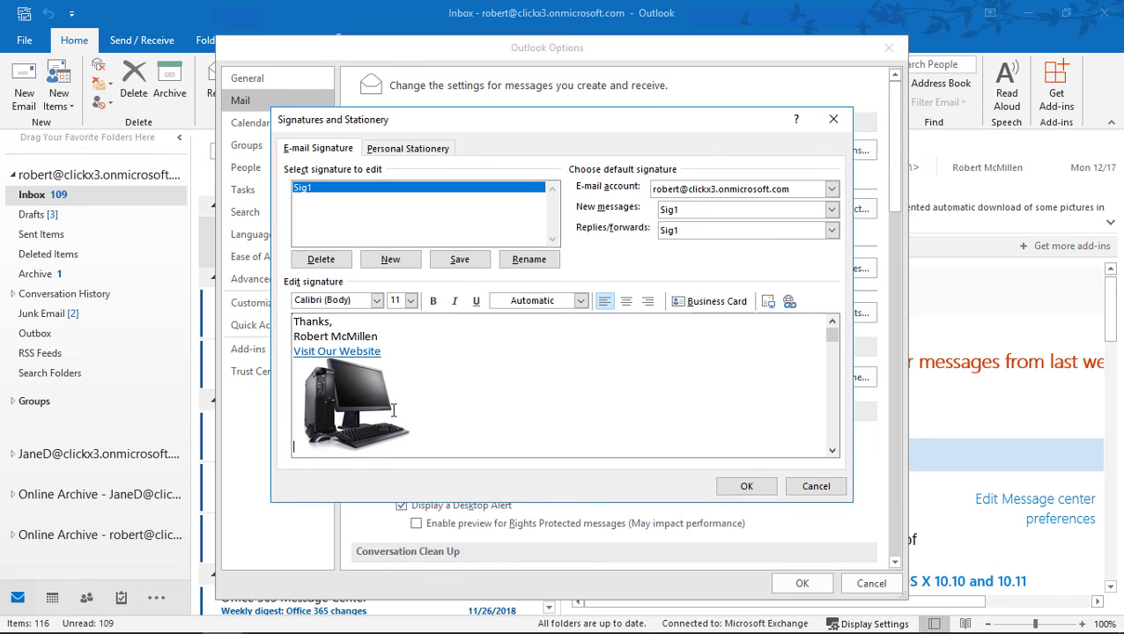
pyautogui.click(355, 401)
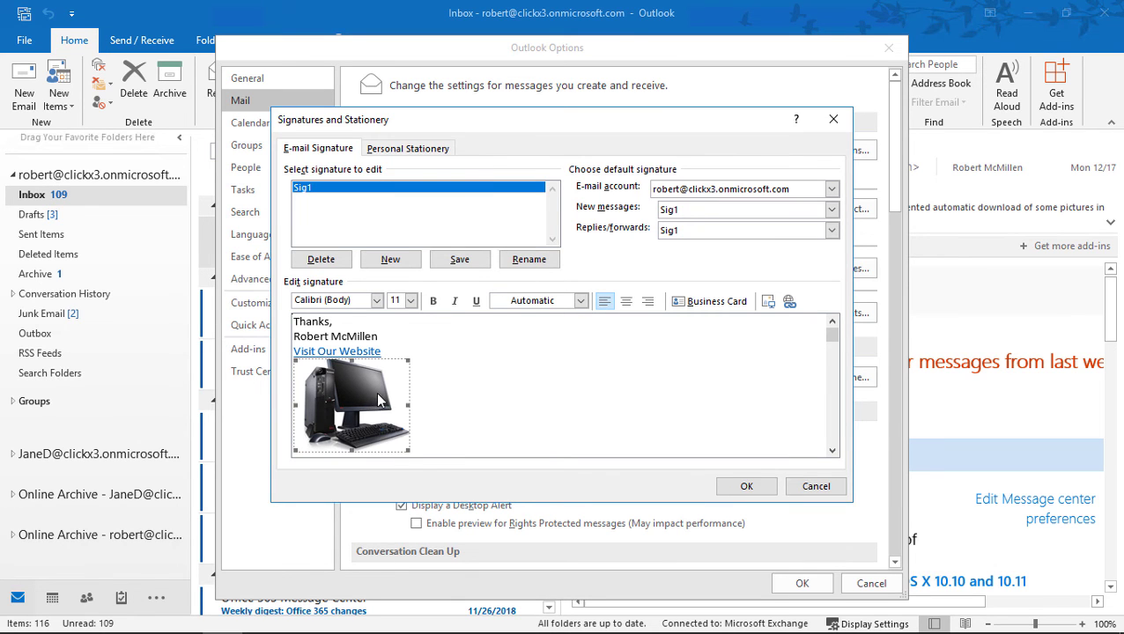
pyautogui.click(788, 302)
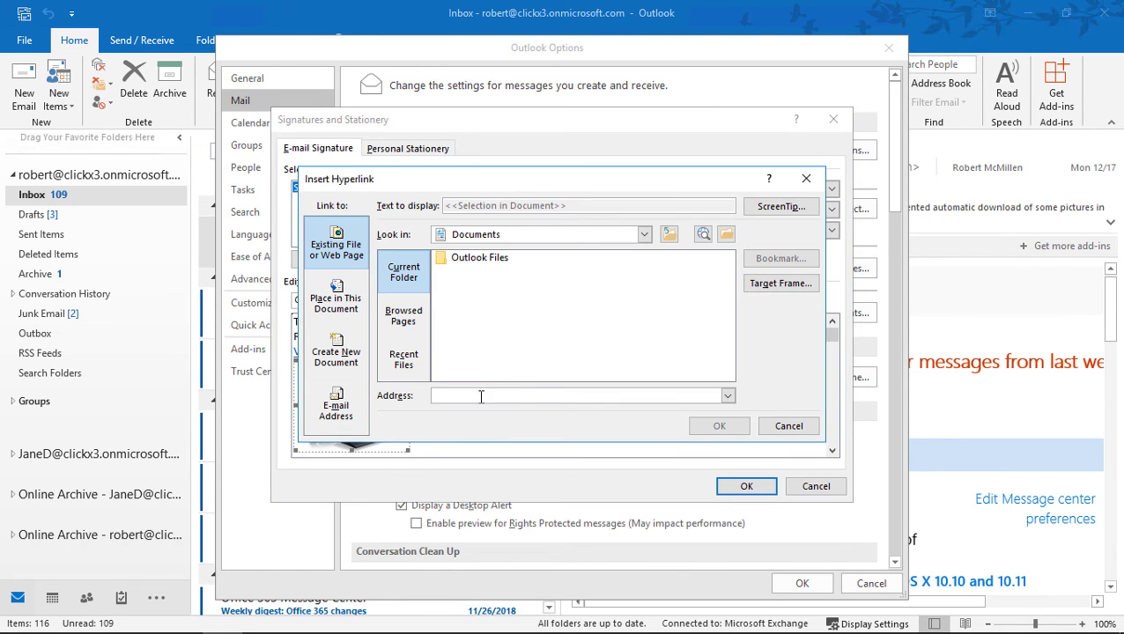
pyautogui.write('http')
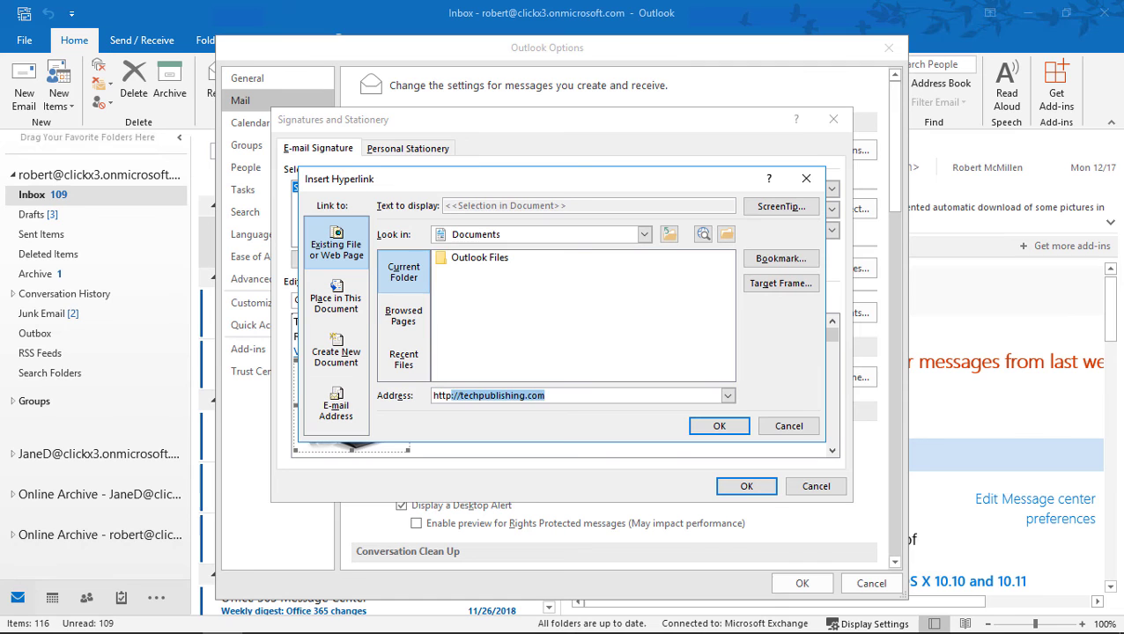
pyautogui.write('://techpublishing')
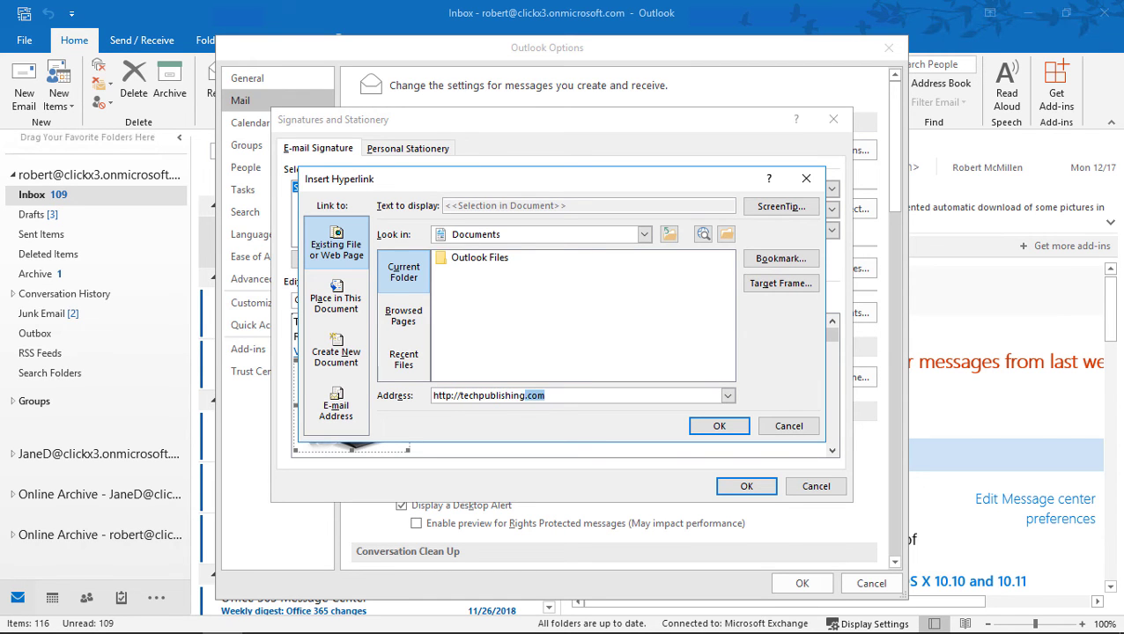
pyautogui.write('.com')
pyautogui.click(723, 426)
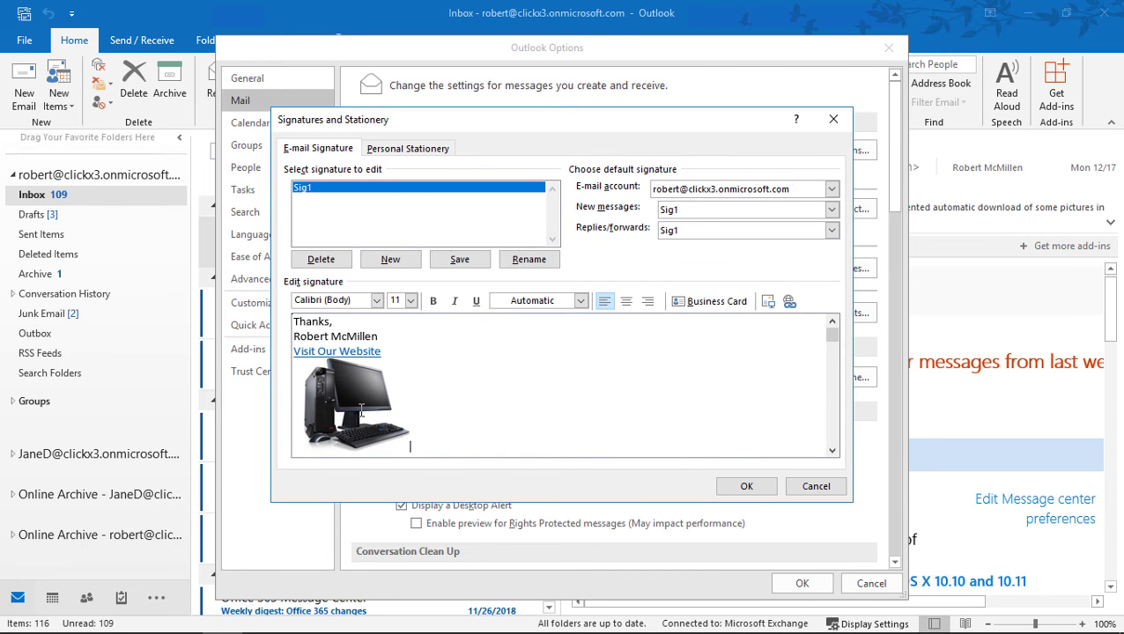
# Step: Save the edited Sig1 signature and close the Outlook options
pyautogui.click(362, 407)
pyautogui.click(473, 388)
pyautogui.click(742, 490)
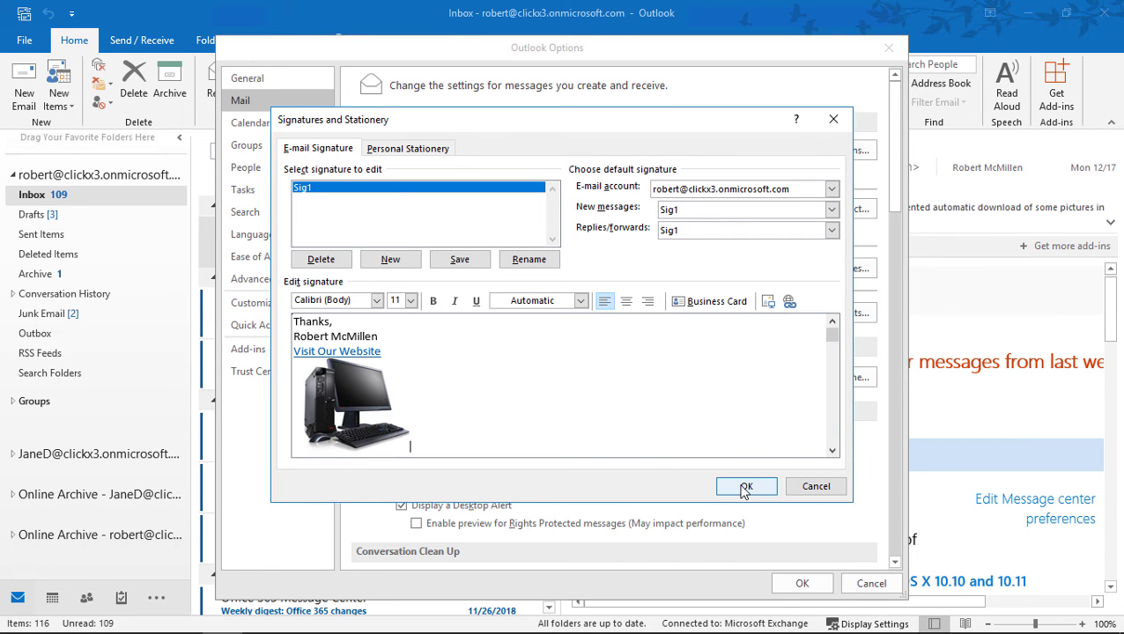
pyautogui.click(786, 584)
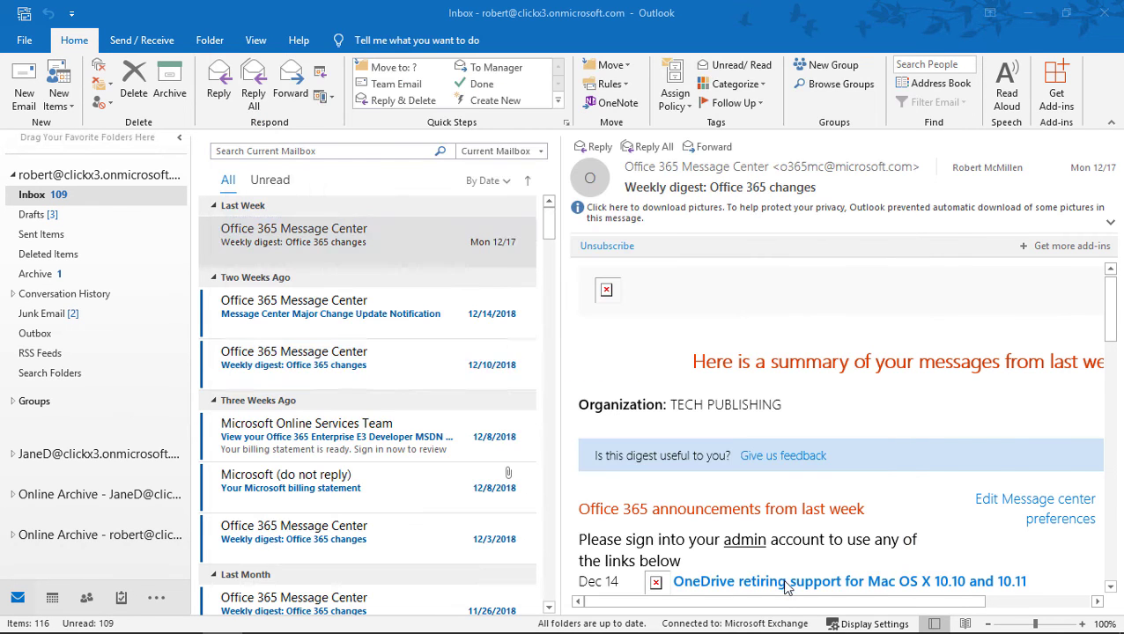
# Step: Create a new e-mail message and check the computer picture's link in the inserted signature
pyautogui.click(24, 97)
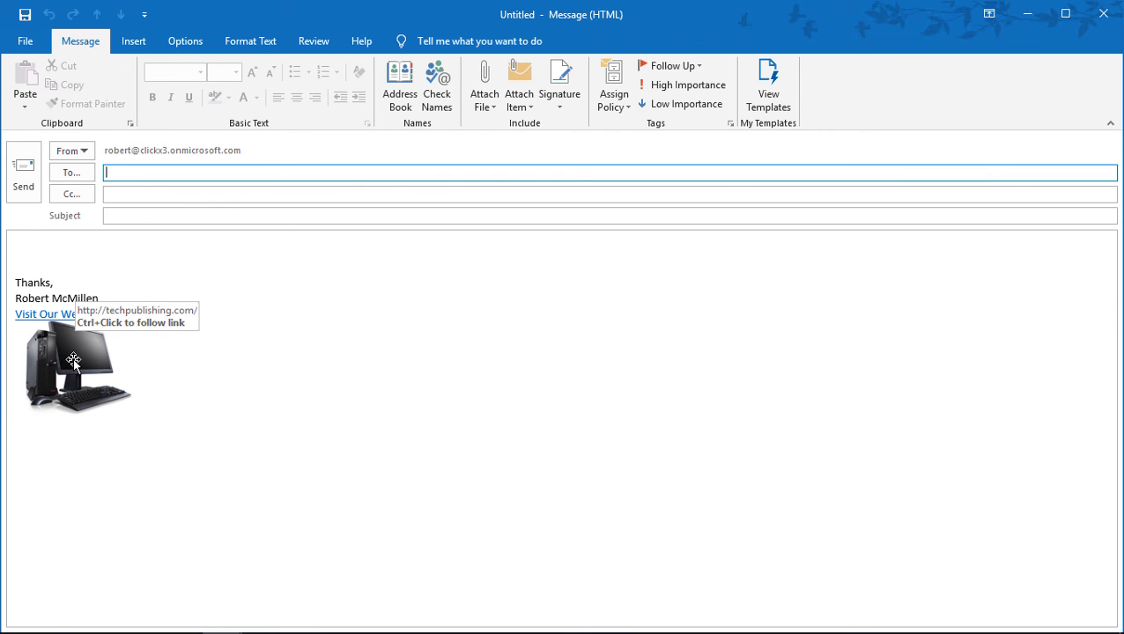
pyautogui.click(73, 360)
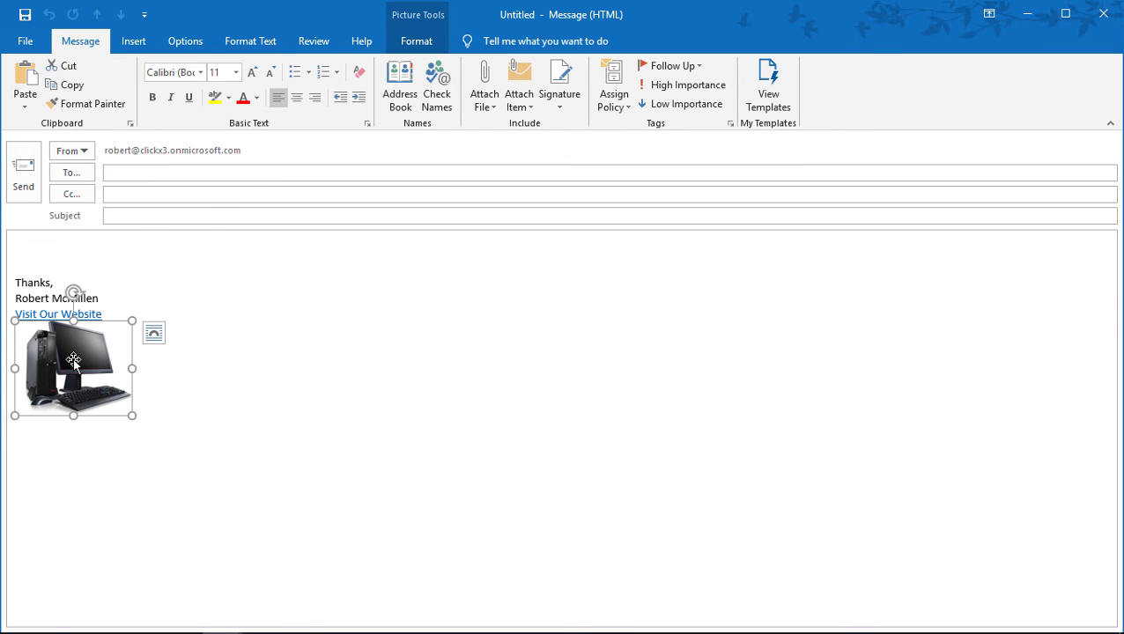
pyautogui.click(71, 422)
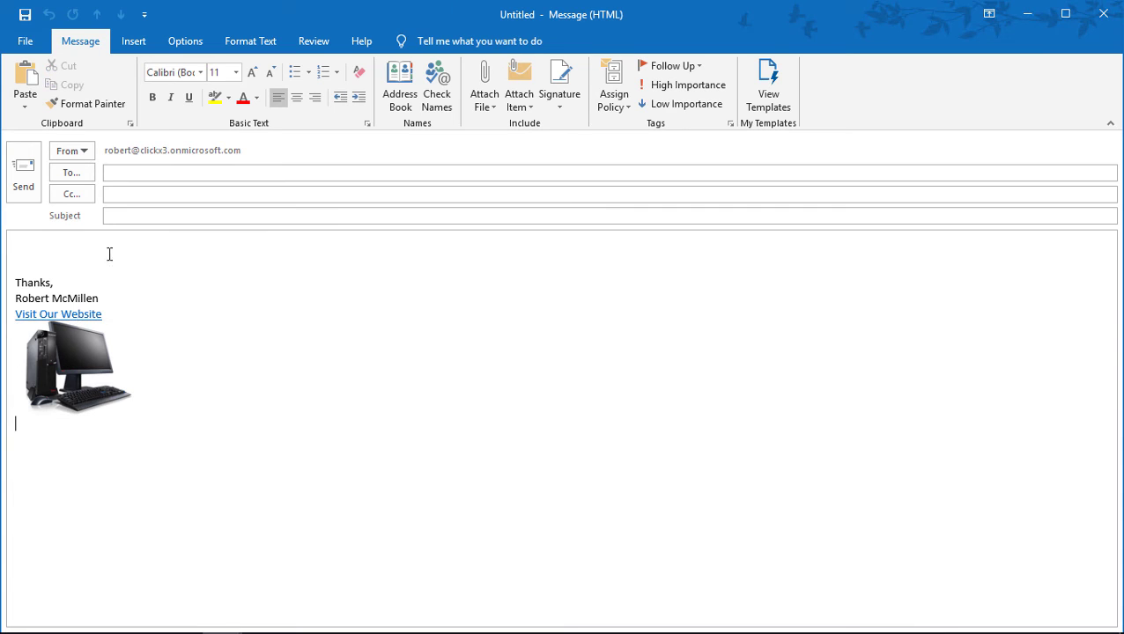
# Step: Address the message to the mailbox owner's own first name, set the subject to "test" and send it
pyautogui.click(134, 172)
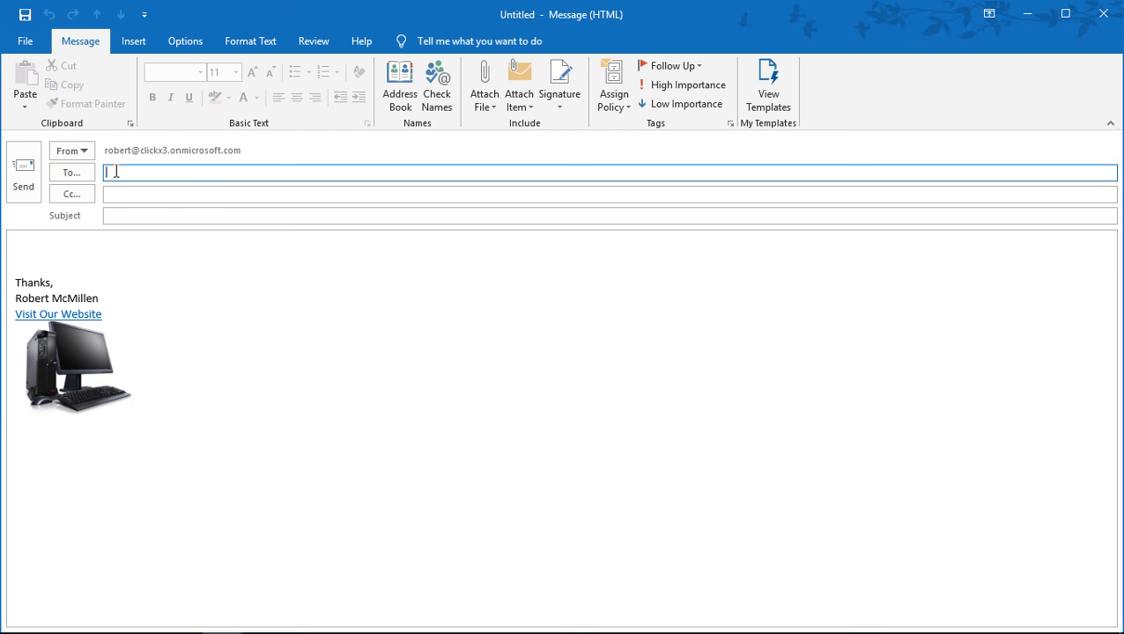
pyautogui.write('robert')
pyautogui.click(119, 217)
pyautogui.write('test')
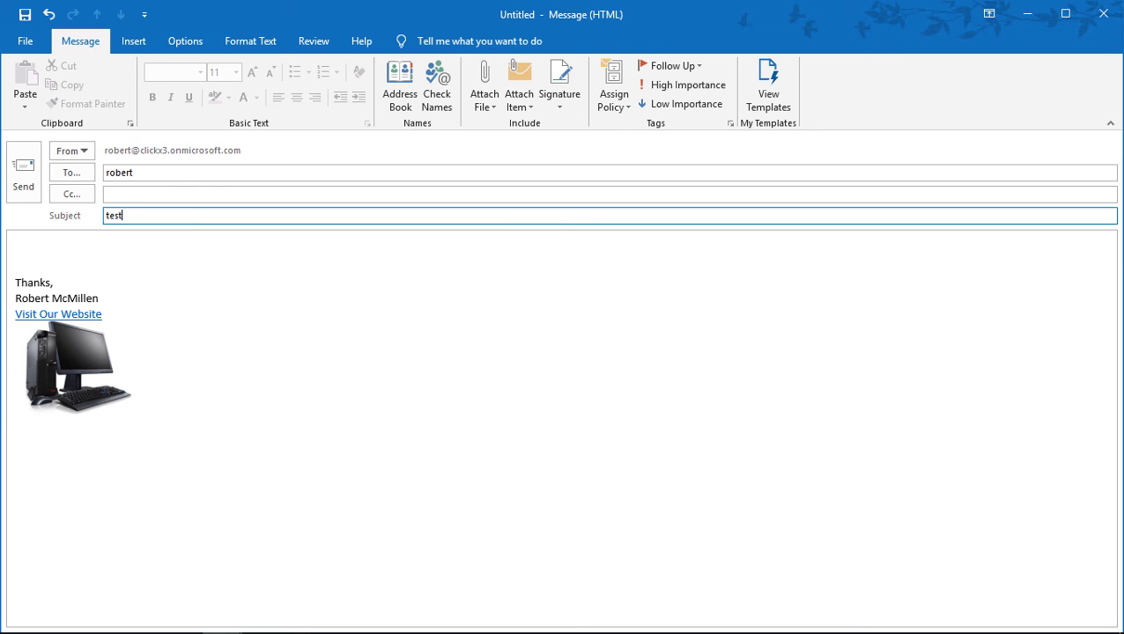
pyautogui.hotkey('alt', 's')
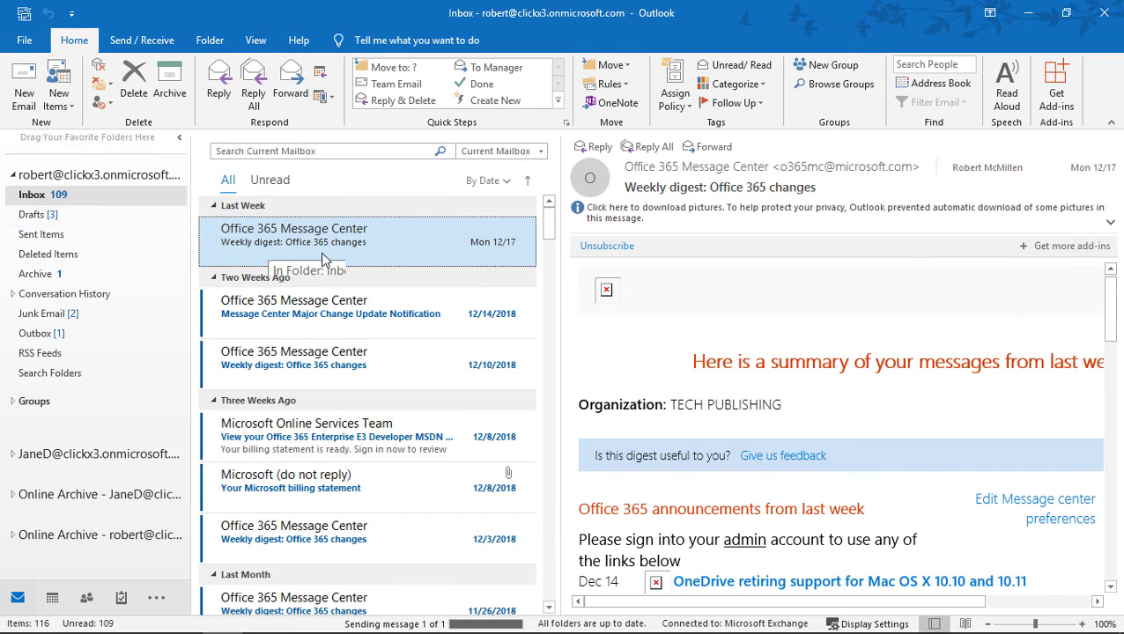
# Step: Send and receive all folders, and open the new "test" message in the inbox
pyautogui.click(141, 41)
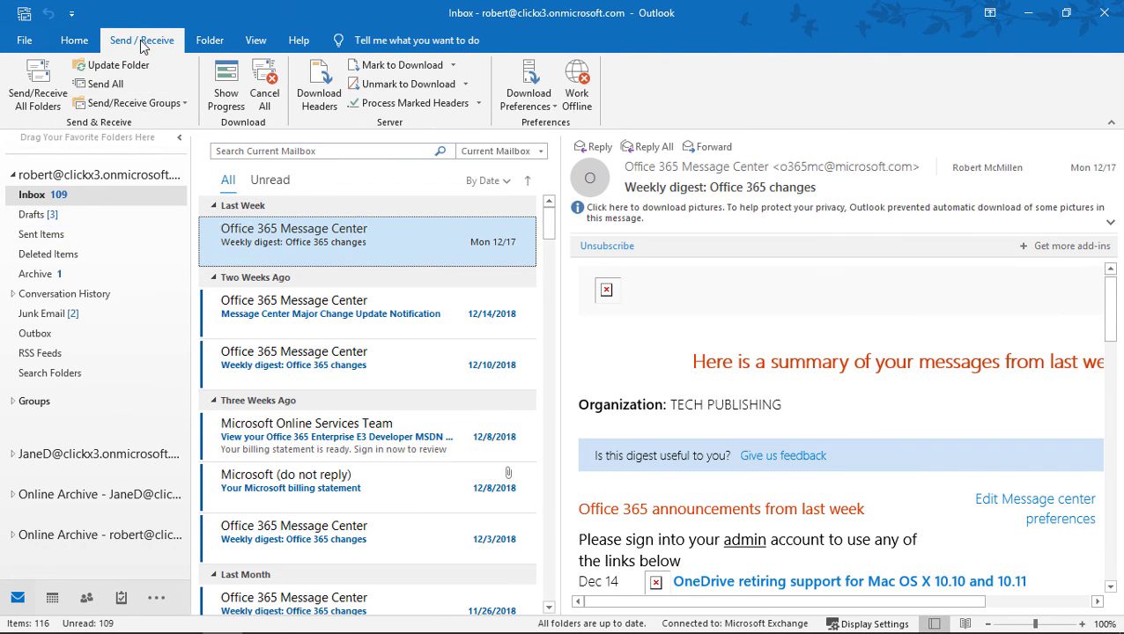
pyautogui.click(35, 79)
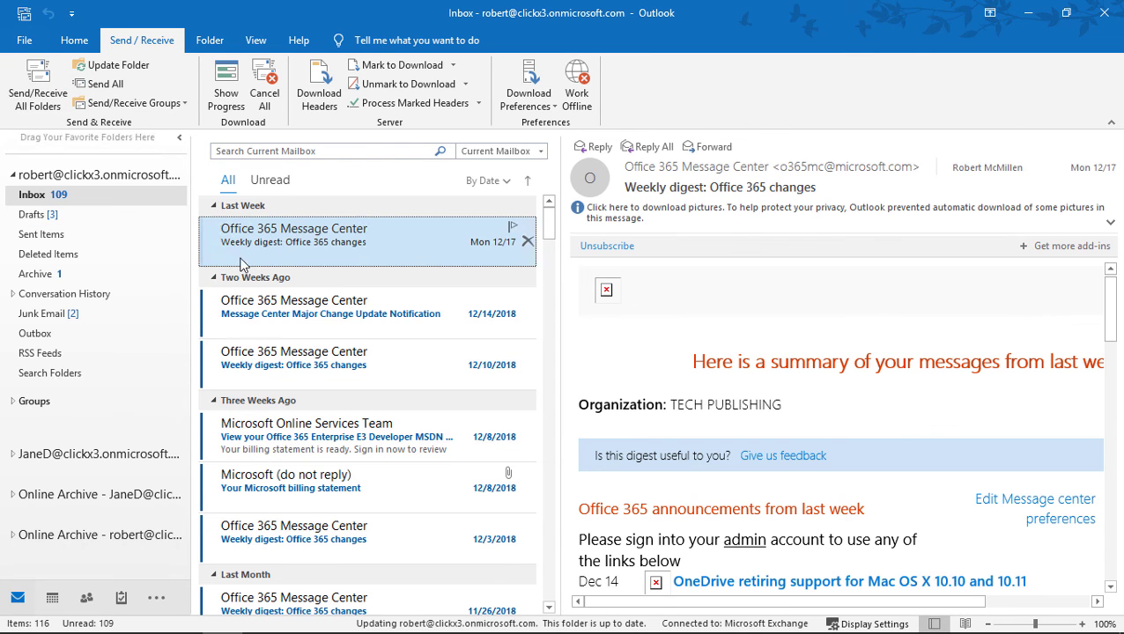
pyautogui.click(299, 248)
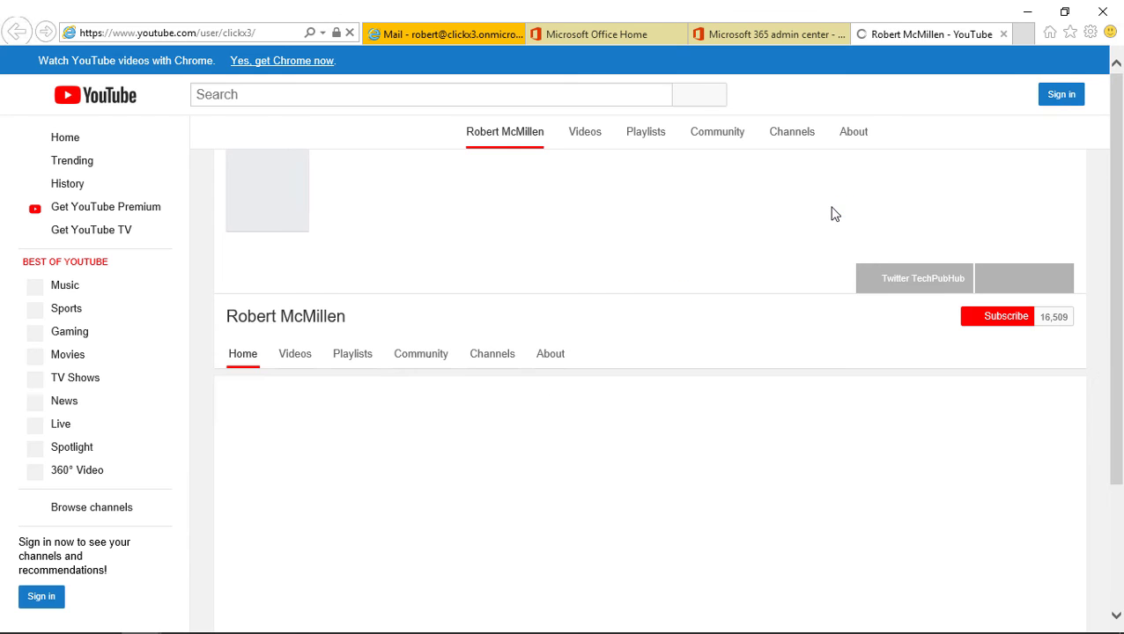
# Step: Minimize the browser showing the linked website and return to the test message in Outlook
pyautogui.click(1027, 12)
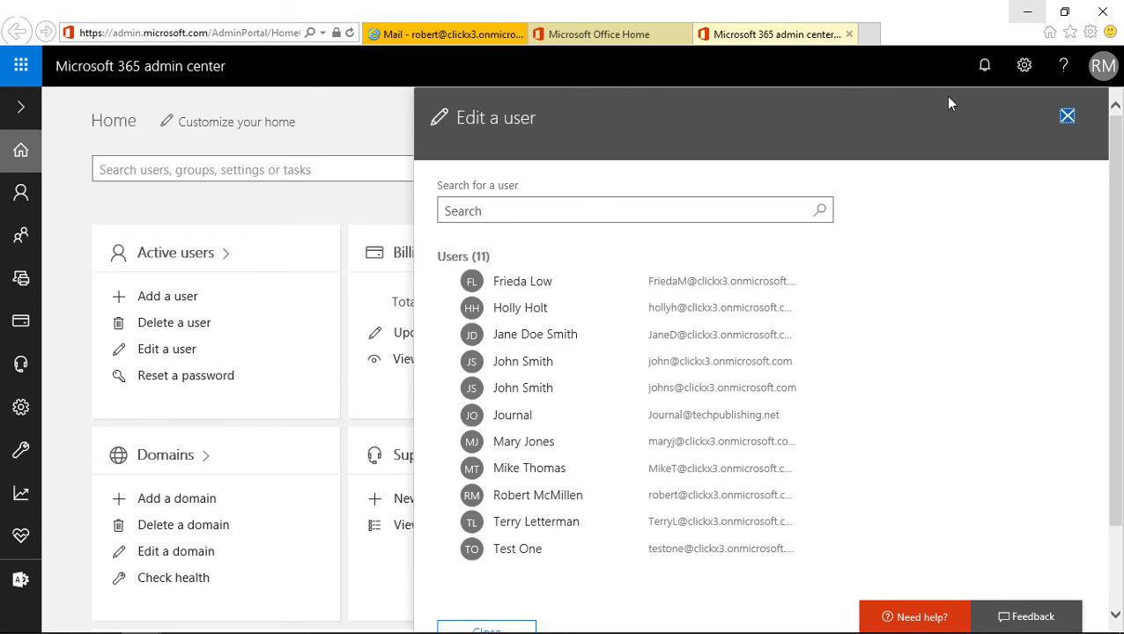
pyautogui.click(1012, 14)
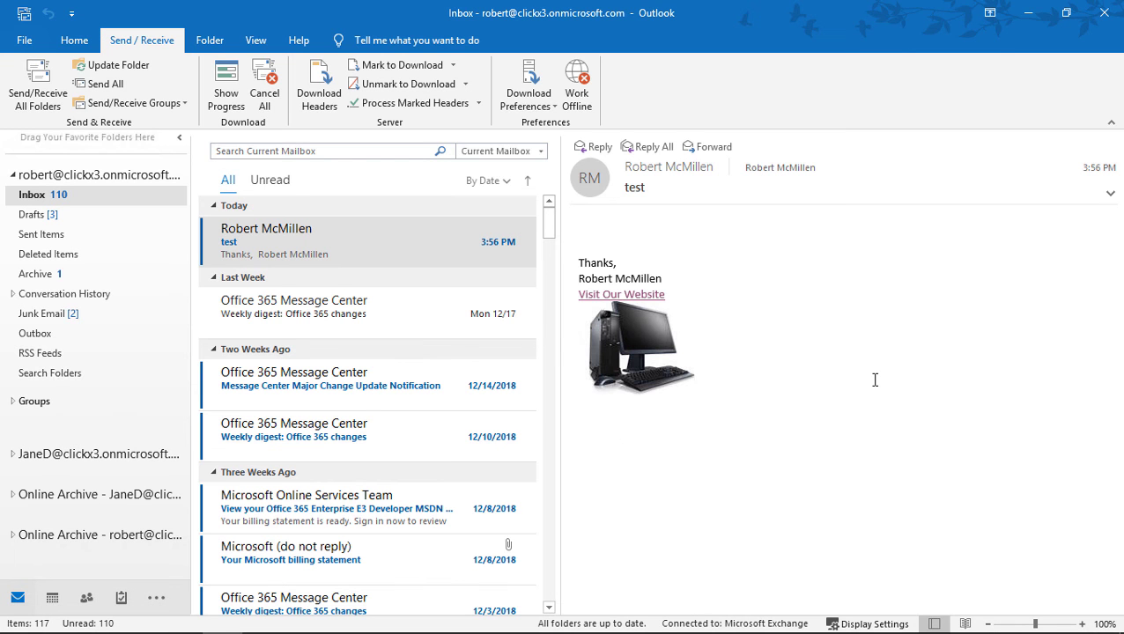